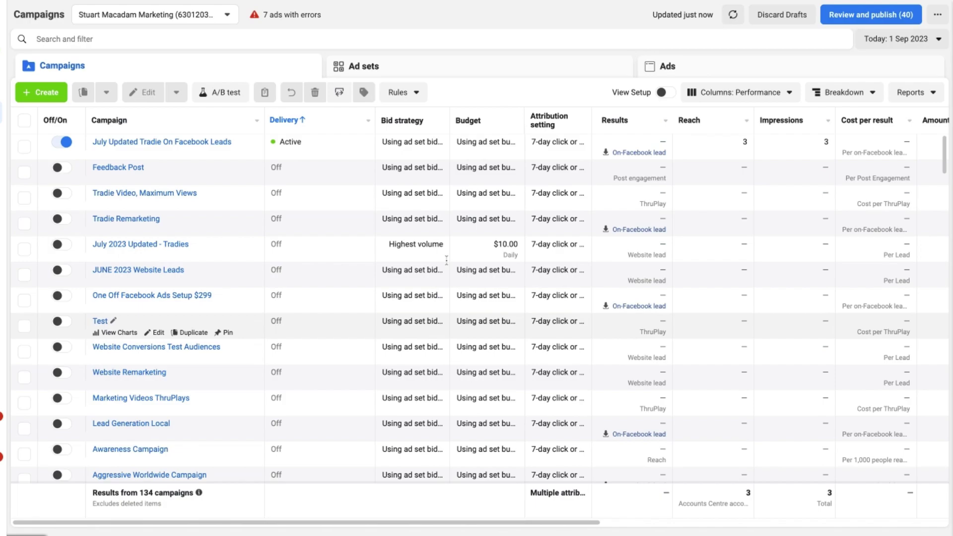
- Create a new campaign with the Leads objective using the Manual leads setup
{"action": "left_click", "coordinate": [57, 97]}
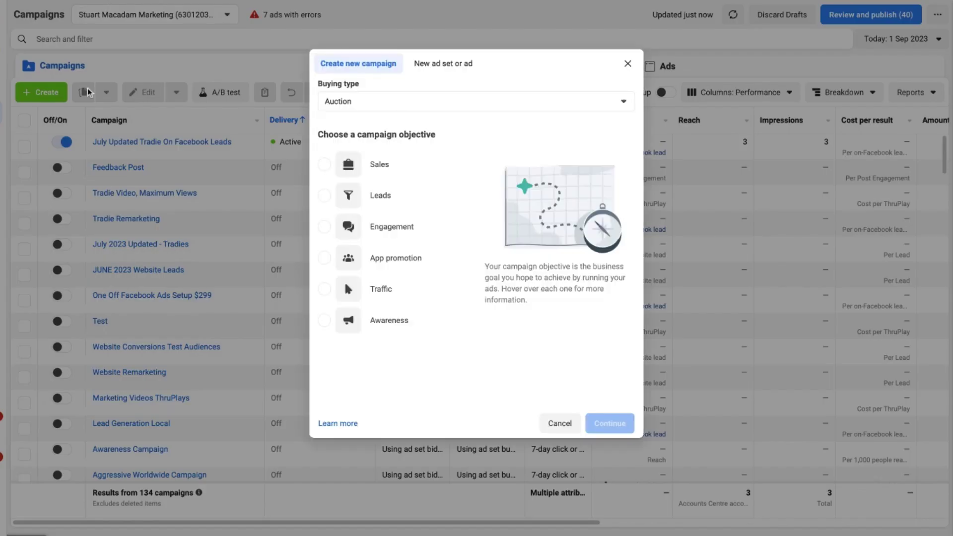
{"action": "left_click", "coordinate": [359, 199]}
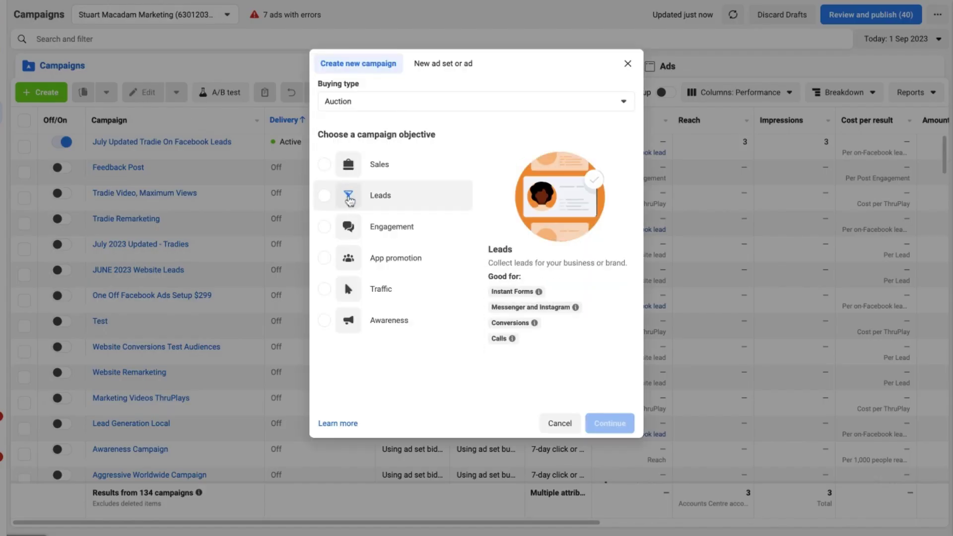
{"action": "left_click", "coordinate": [610, 438]}
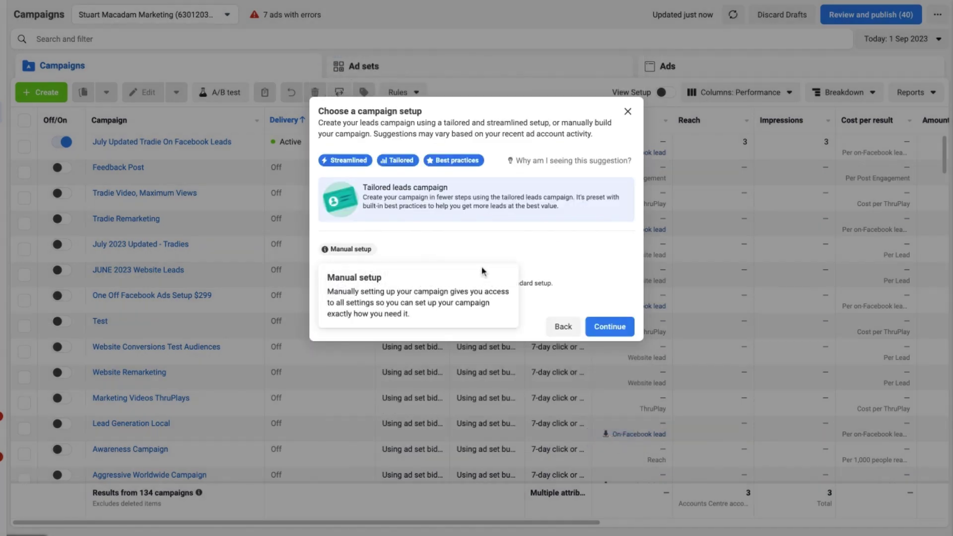
{"action": "left_click", "coordinate": [553, 288]}
{"action": "left_click", "coordinate": [607, 326]}
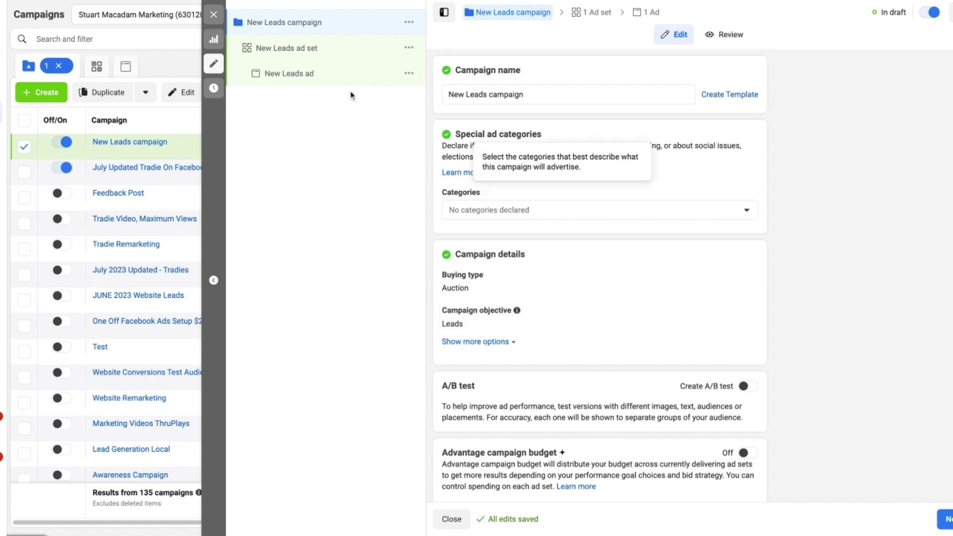
- Set the New Leads ad set's conversion location to Messenger and review budget and audience
{"action": "left_click", "coordinate": [342, 49]}
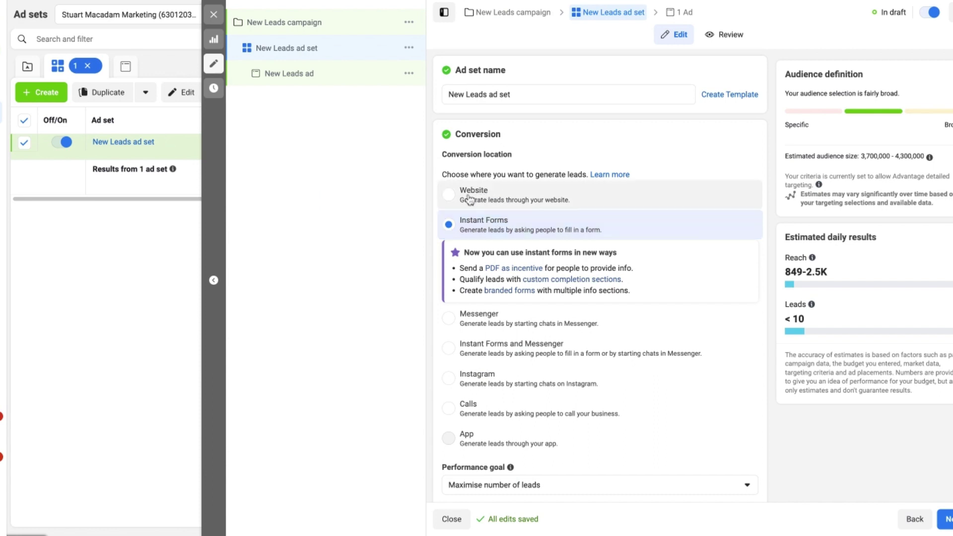
{"action": "left_click", "coordinate": [470, 318]}
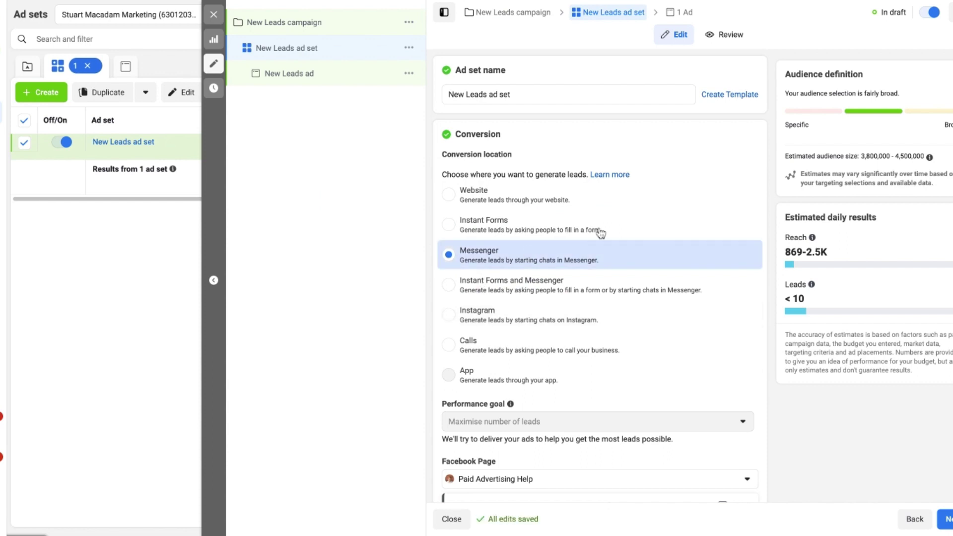
{"action": "scroll", "coordinate": [738, 213], "scroll_direction": "down", "scroll_amount": 5}
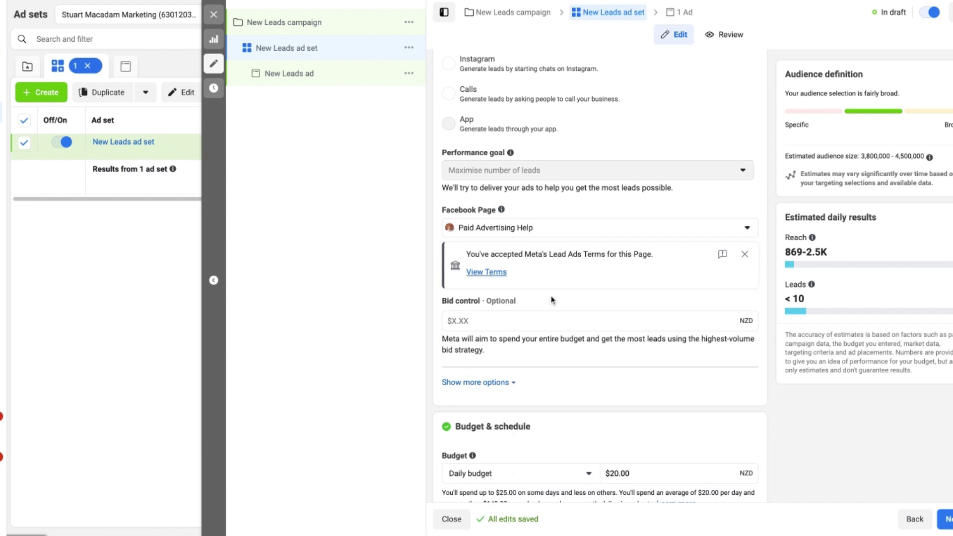
{"action": "scroll", "coordinate": [575, 308], "scroll_direction": "down", "scroll_amount": 5}
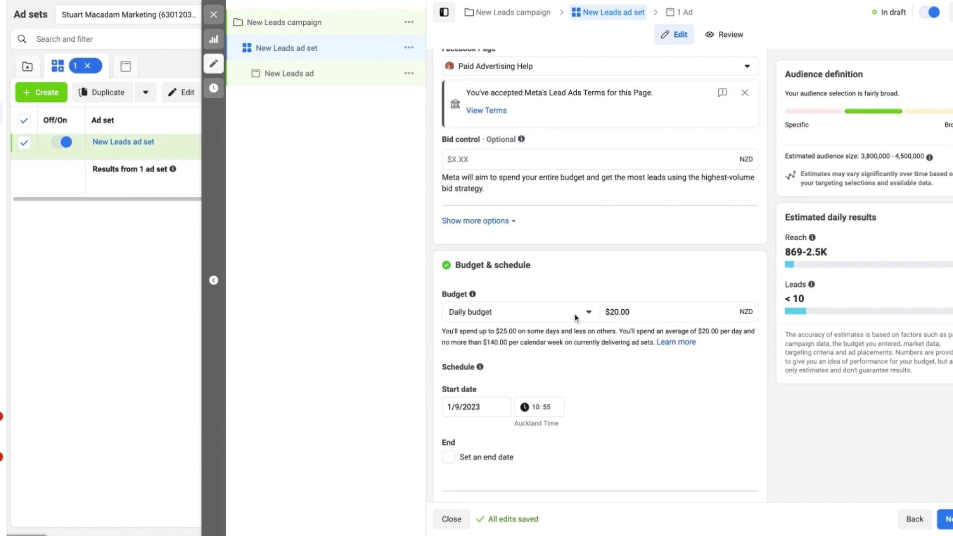
{"action": "scroll", "coordinate": [665, 134], "scroll_direction": "down", "scroll_amount": 3}
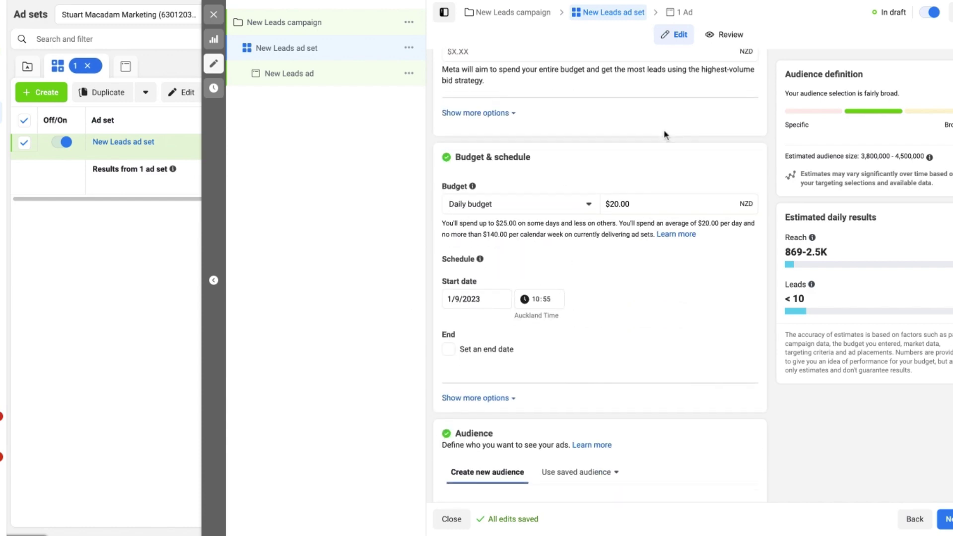
{"action": "scroll", "coordinate": [688, 209], "scroll_direction": "down", "scroll_amount": 5}
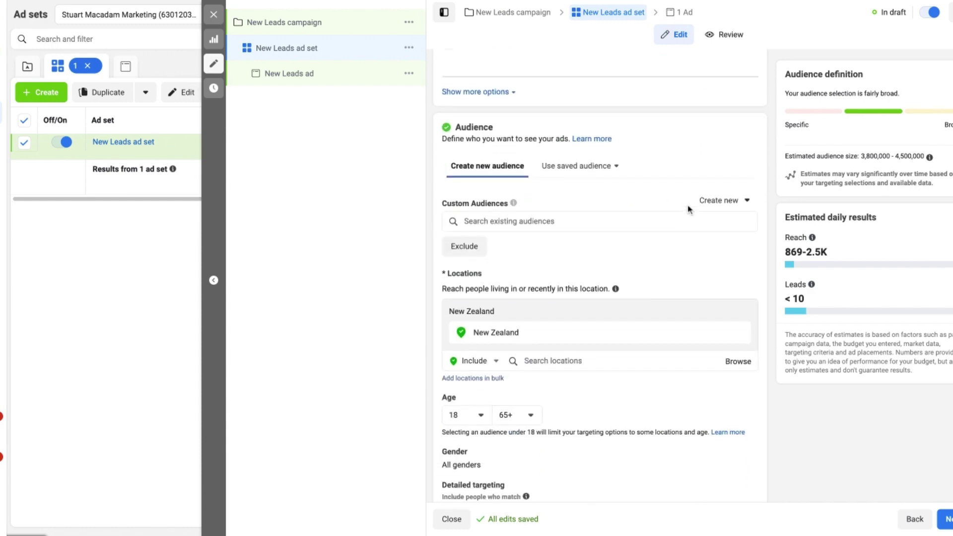
{"action": "scroll", "coordinate": [689, 209], "scroll_direction": "down", "scroll_amount": 3}
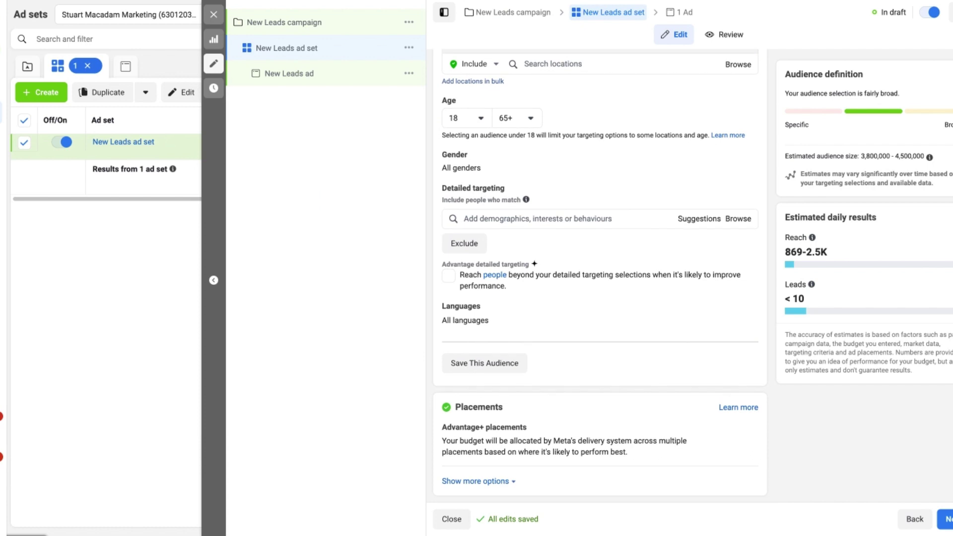
- Expand the extra placement and brand safety options and review them
{"action": "left_click", "coordinate": [512, 481]}
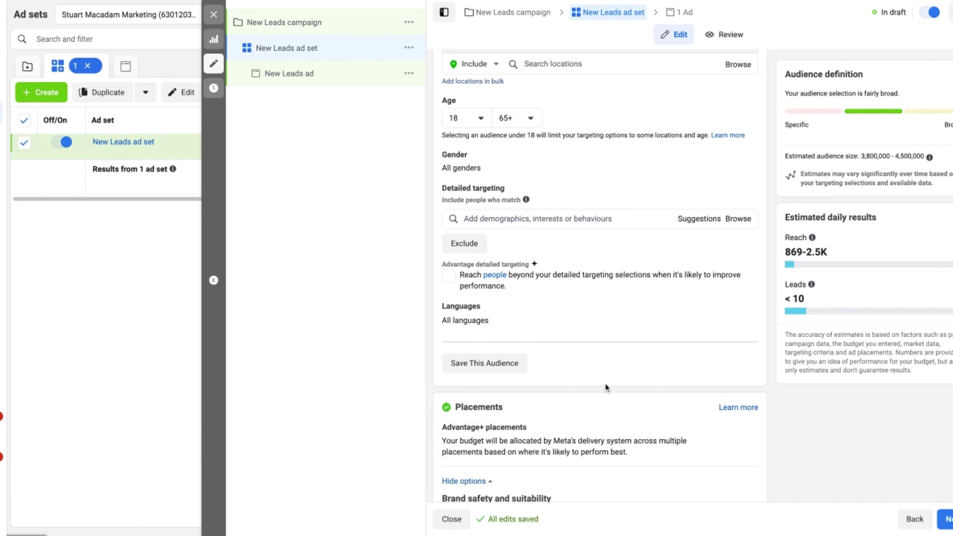
{"action": "scroll", "coordinate": [605, 387], "scroll_direction": "down", "scroll_amount": 3}
{"action": "scroll", "coordinate": [606, 387], "scroll_direction": "down", "scroll_amount": 1}
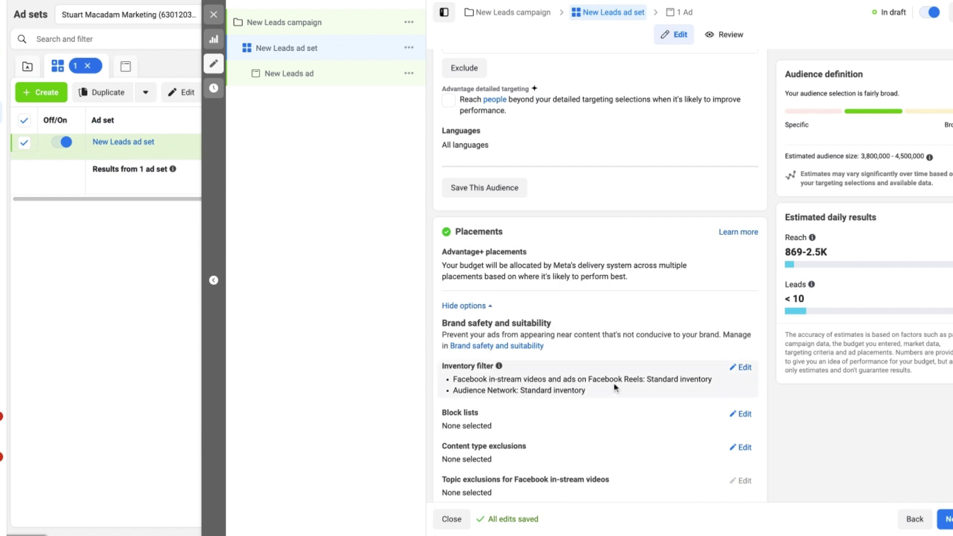
{"action": "scroll", "coordinate": [591, 410], "scroll_direction": "up", "scroll_amount": 10}
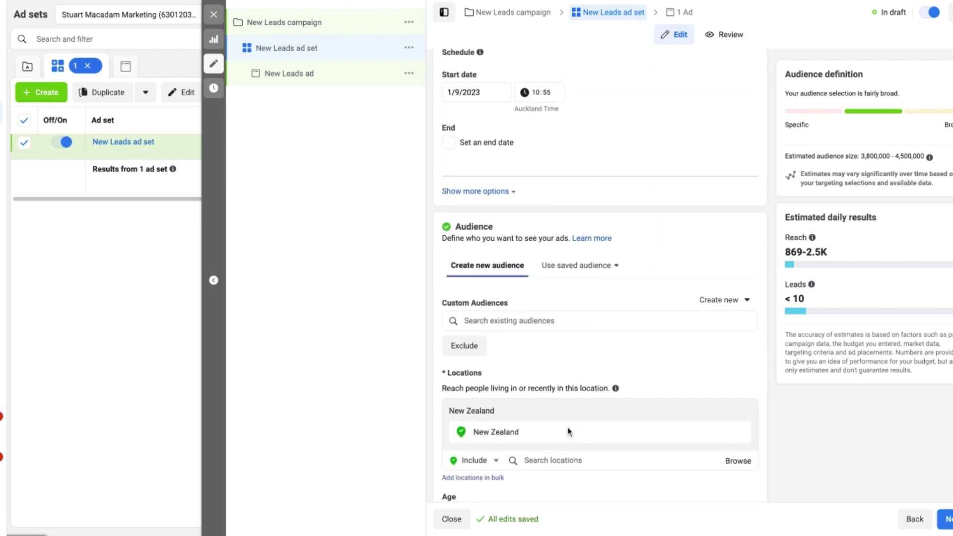
{"action": "scroll", "coordinate": [569, 432], "scroll_direction": "up", "scroll_amount": 3}
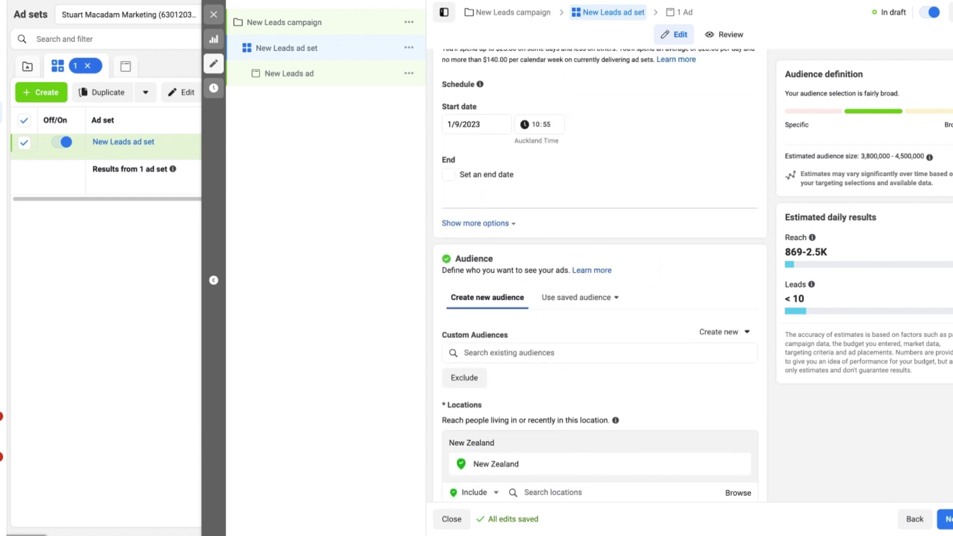
- Switch the New Leads ad to the business's Instagram account and delete its existing media
{"action": "left_click", "coordinate": [328, 83]}
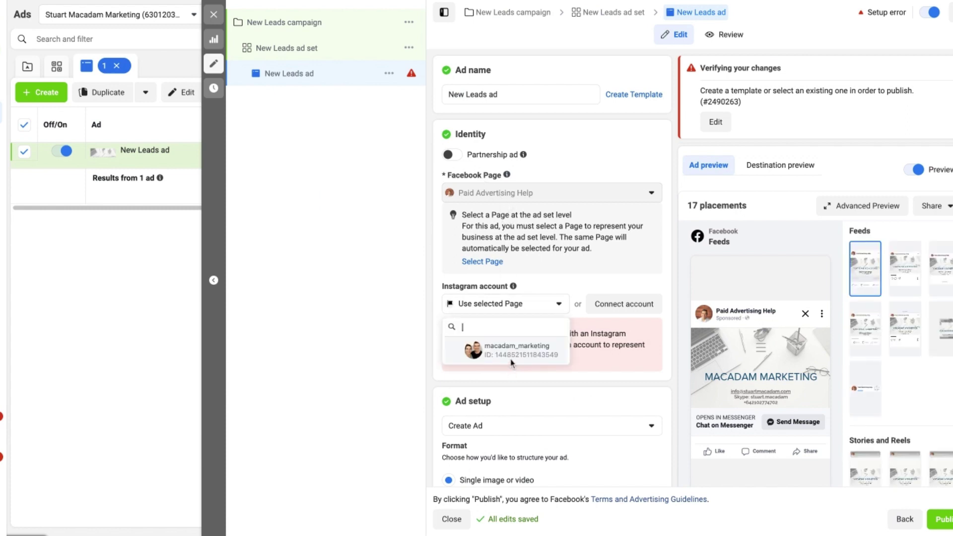
{"action": "left_click", "coordinate": [548, 342]}
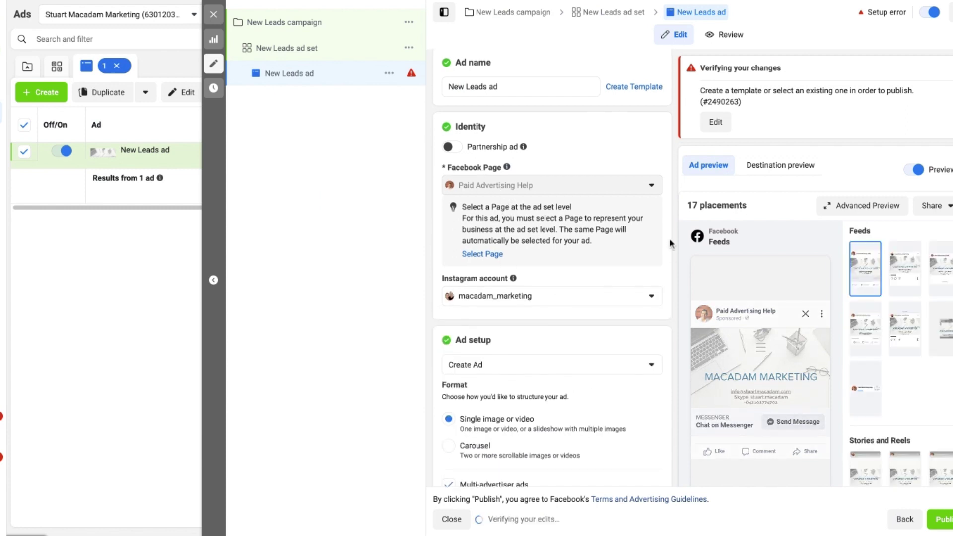
{"action": "scroll", "coordinate": [670, 243], "scroll_direction": "down", "scroll_amount": 3}
{"action": "scroll", "coordinate": [670, 244], "scroll_direction": "down", "scroll_amount": 3}
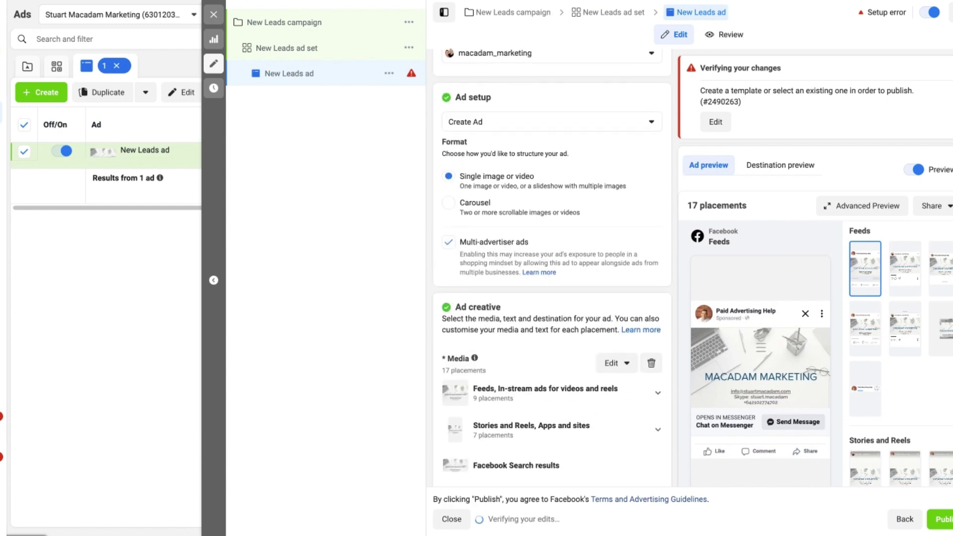
{"action": "scroll", "coordinate": [670, 243], "scroll_direction": "down", "scroll_amount": 4}
{"action": "left_click", "coordinate": [654, 224]}
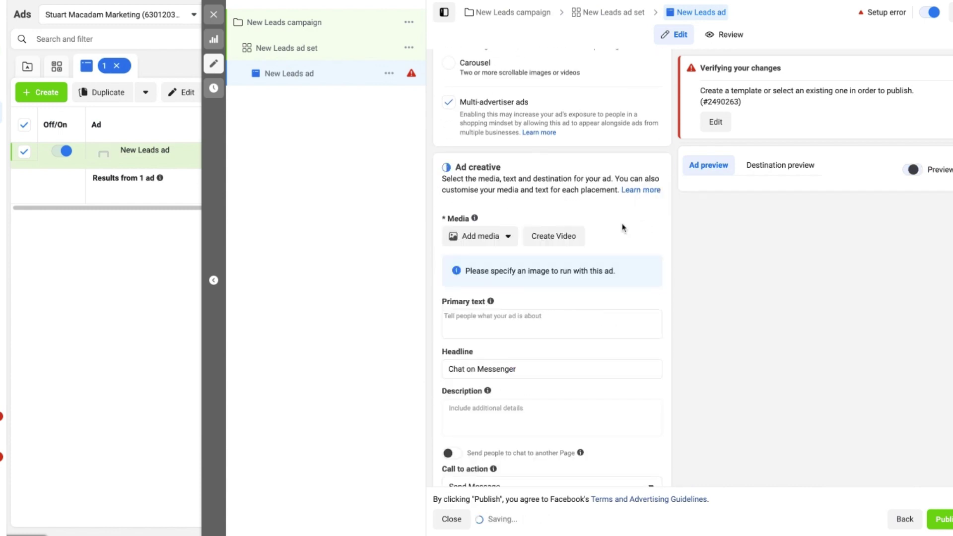
- Add the first library image, accept its crops and review the Advantage+ optimisation options
{"action": "left_click", "coordinate": [490, 244]}
{"action": "left_click", "coordinate": [480, 267]}
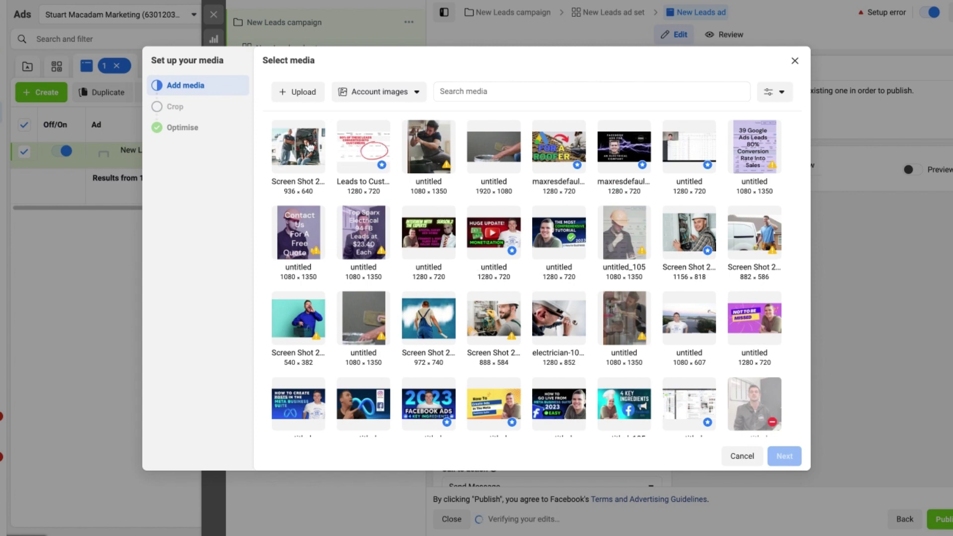
{"action": "left_click", "coordinate": [793, 458]}
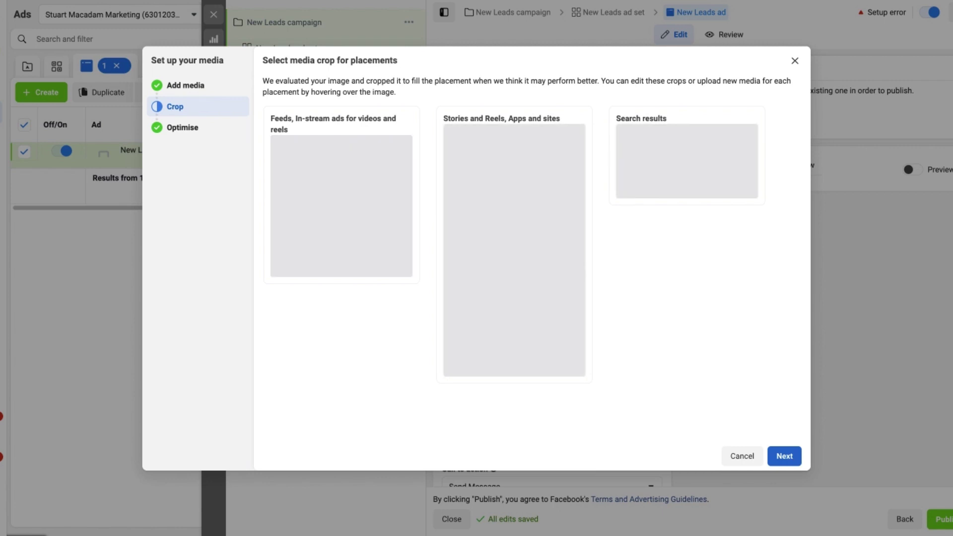
{"action": "left_click", "coordinate": [785, 456]}
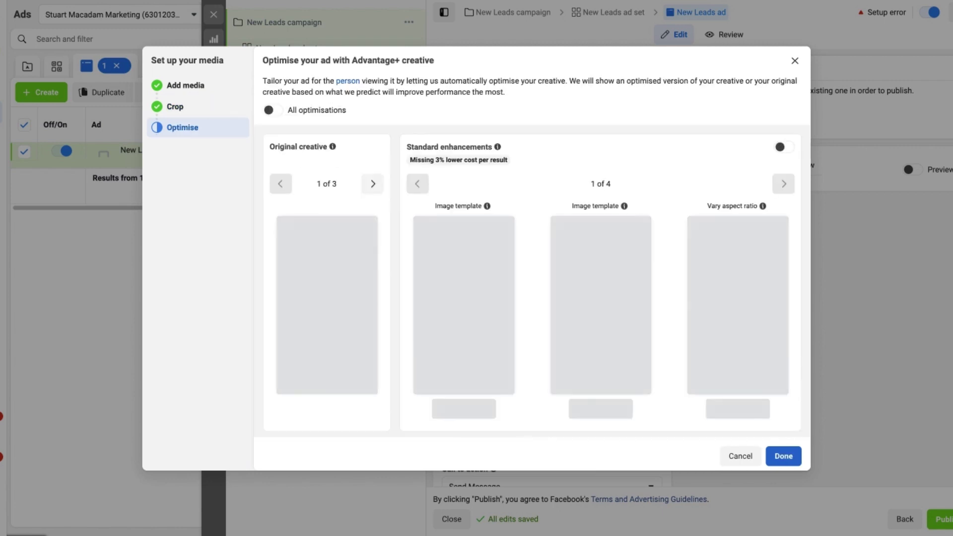
{"action": "scroll", "coordinate": [533, 257], "scroll_direction": "down", "scroll_amount": 1}
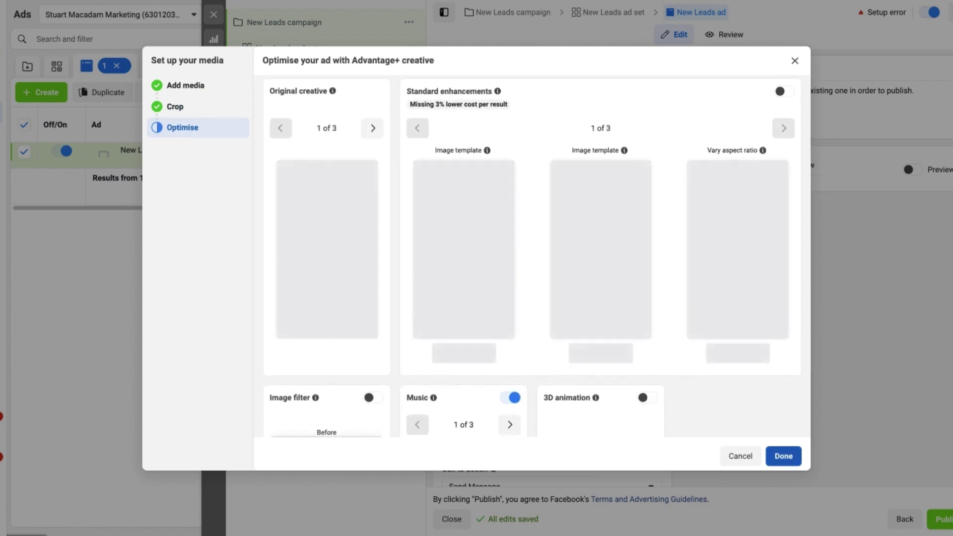
{"action": "scroll", "coordinate": [532, 257], "scroll_direction": "up", "scroll_amount": 1}
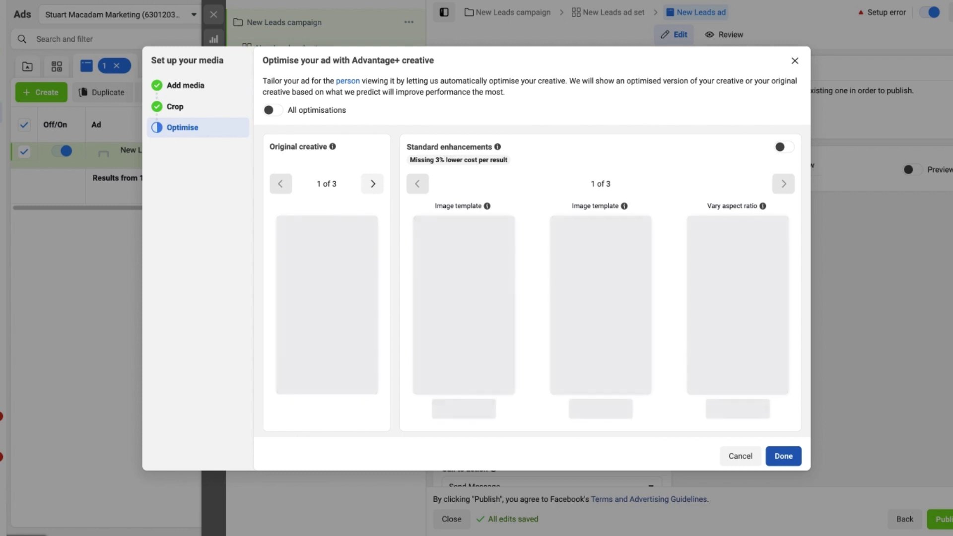
- Finish media setup and turn off the Music enhancement under Advantage+ creative
{"action": "left_click", "coordinate": [784, 456]}
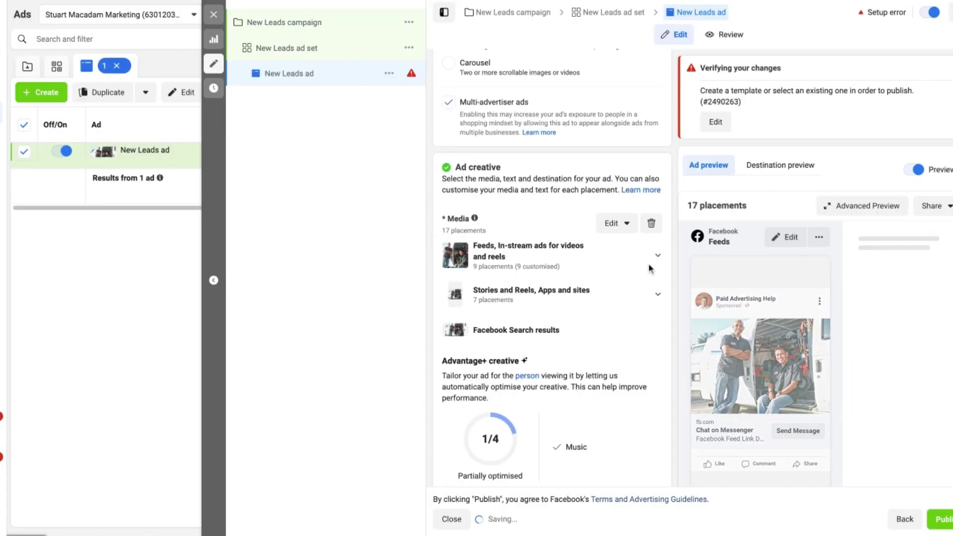
{"action": "scroll", "coordinate": [606, 326], "scroll_direction": "down", "scroll_amount": 3}
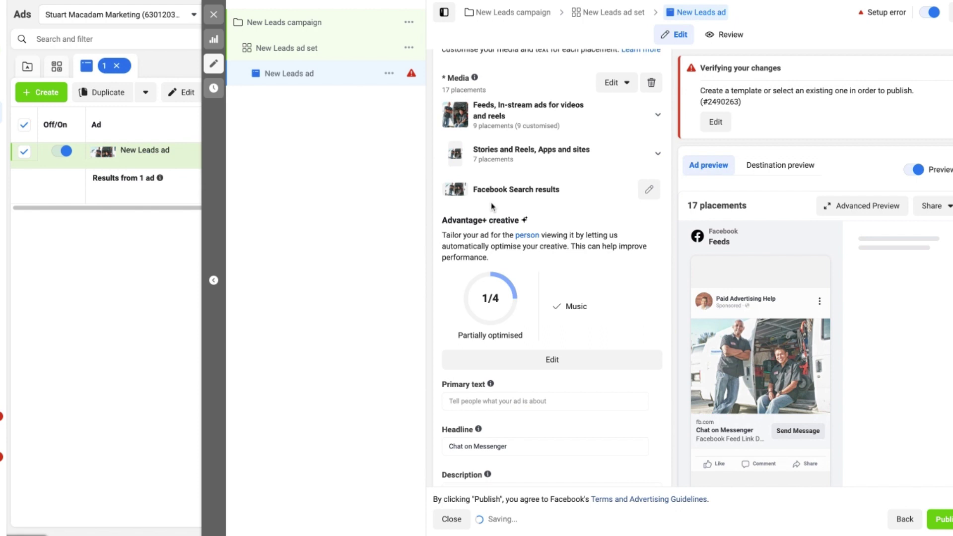
{"action": "left_click", "coordinate": [552, 364]}
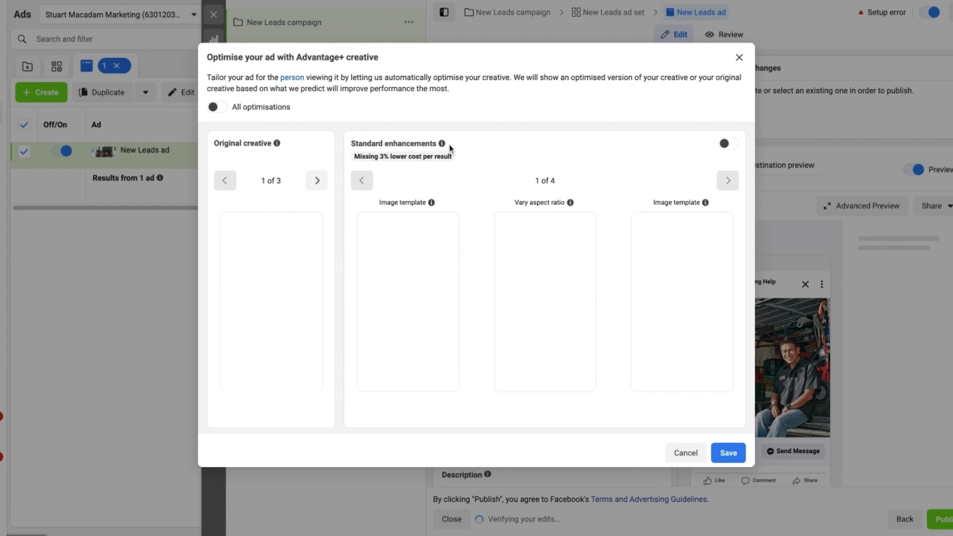
{"action": "scroll", "coordinate": [459, 159], "scroll_direction": "down", "scroll_amount": 5}
{"action": "scroll", "coordinate": [448, 209], "scroll_direction": "up", "scroll_amount": 1}
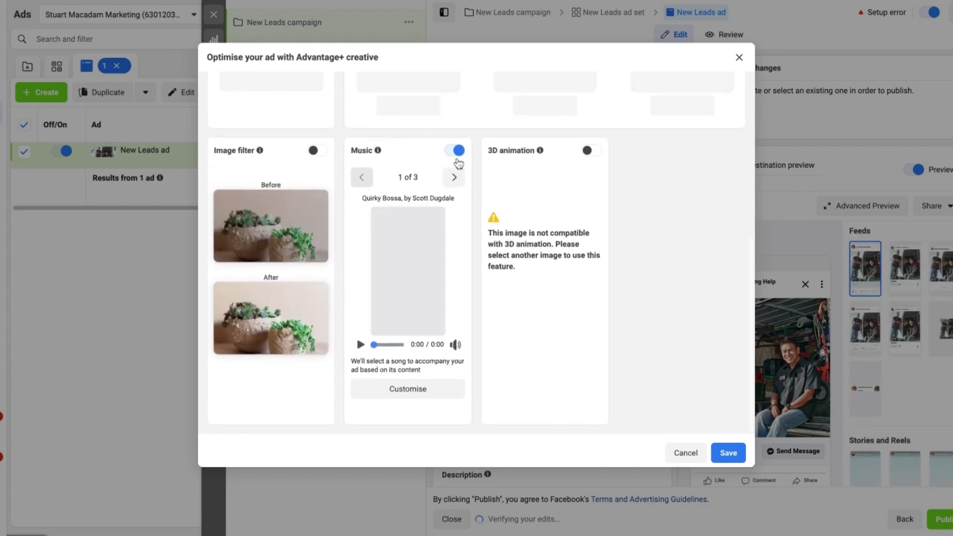
{"action": "left_click", "coordinate": [456, 150]}
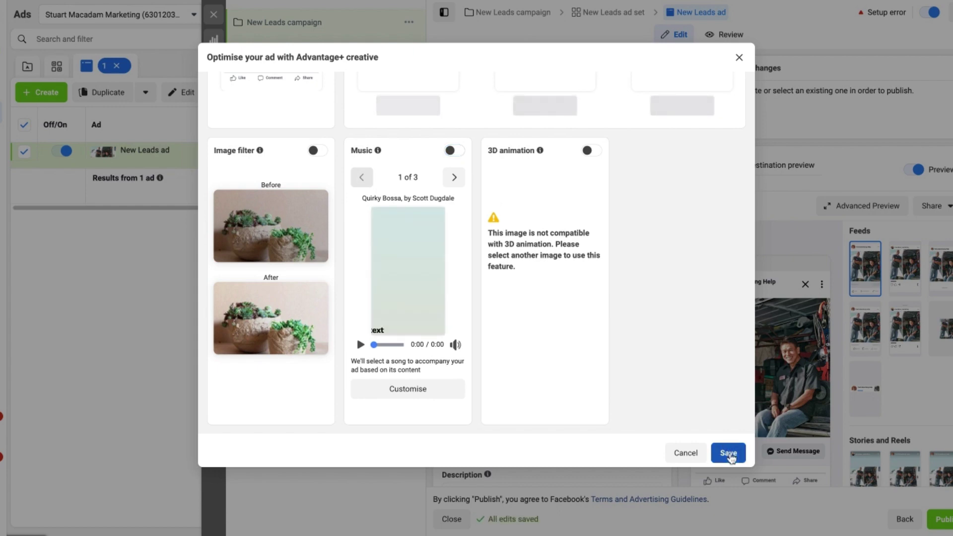
{"action": "left_click", "coordinate": [729, 453]}
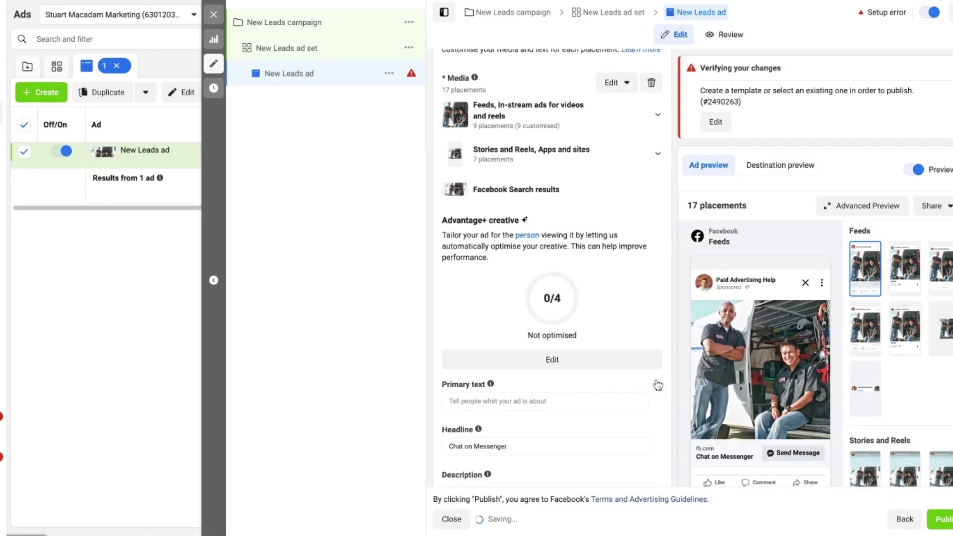
- Use the paid-advertising-help suggestion as primary text and add 'We Can Run Your Ads' as a headline
{"action": "scroll", "coordinate": [506, 209], "scroll_direction": "down", "scroll_amount": 2}
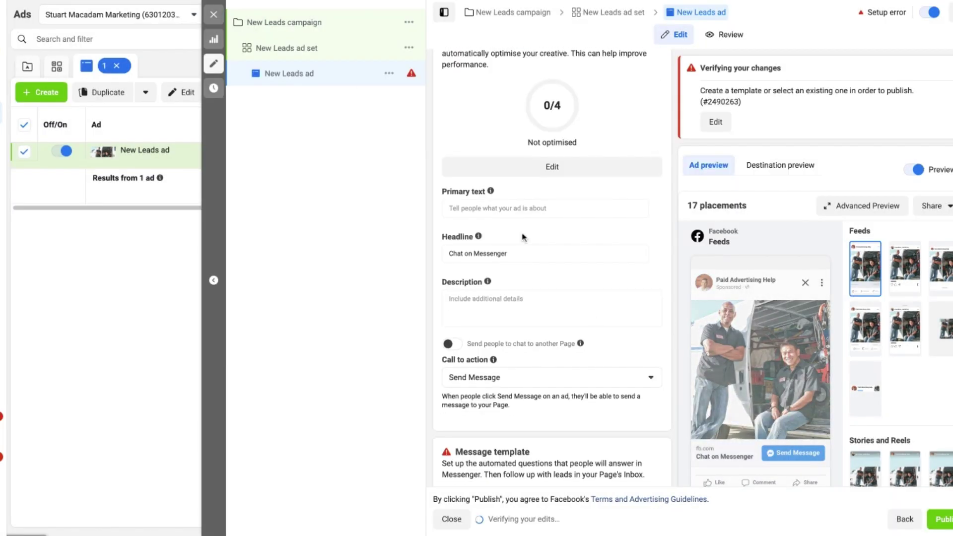
{"action": "left_click", "coordinate": [507, 206]}
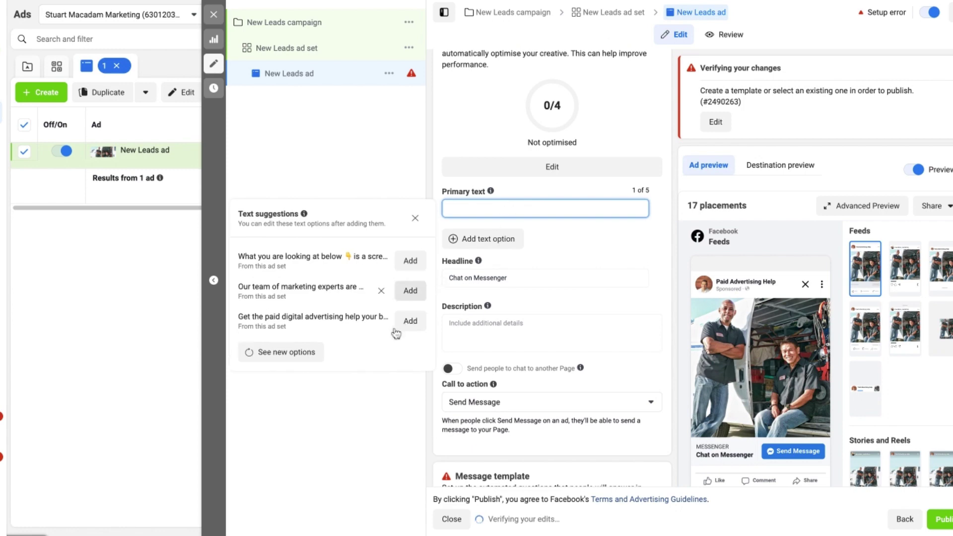
{"action": "left_click", "coordinate": [409, 321]}
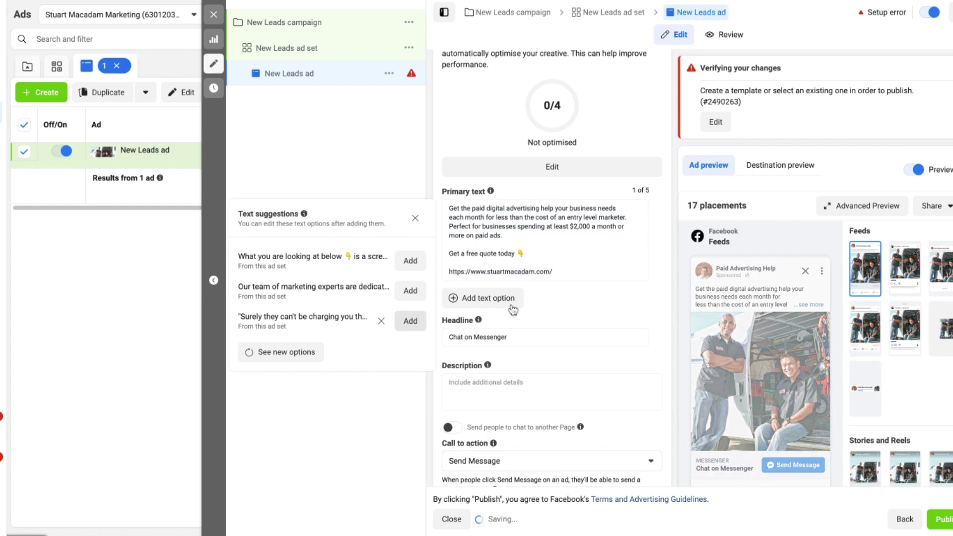
{"action": "left_click", "coordinate": [523, 338]}
{"action": "left_click", "coordinate": [410, 389]}
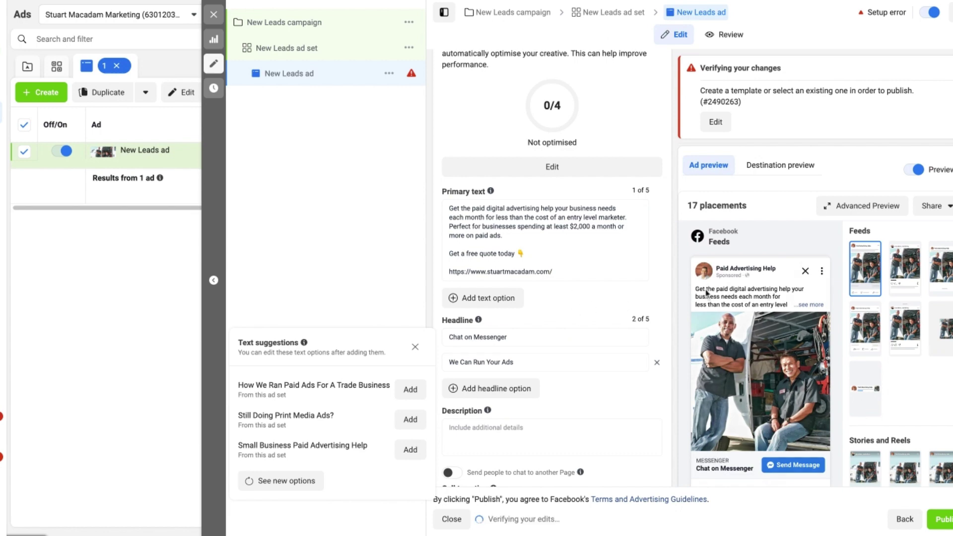
- Make an editable copy of the existing Automated chat 01/09/2023 message template
{"action": "scroll", "coordinate": [668, 276], "scroll_direction": "down", "scroll_amount": 2}
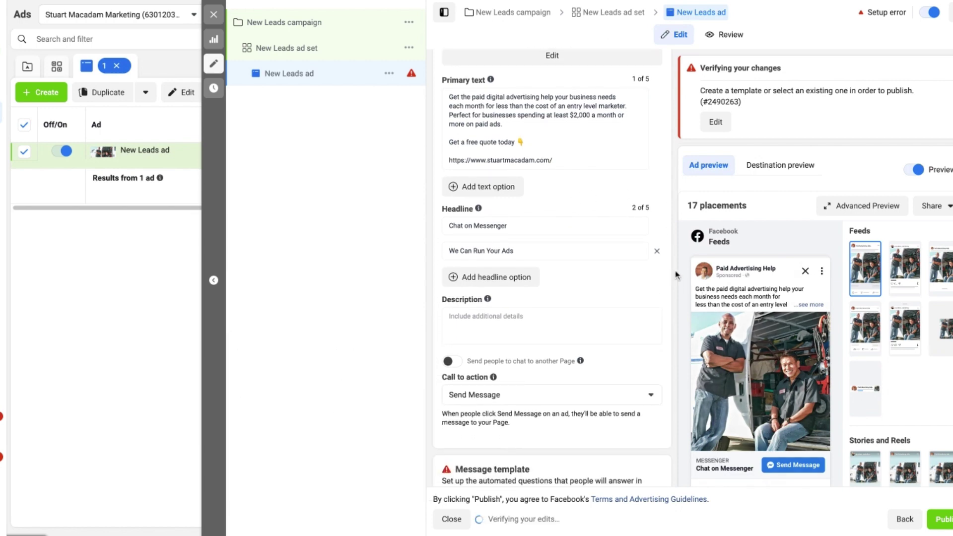
{"action": "scroll", "coordinate": [645, 288], "scroll_direction": "down", "scroll_amount": 3}
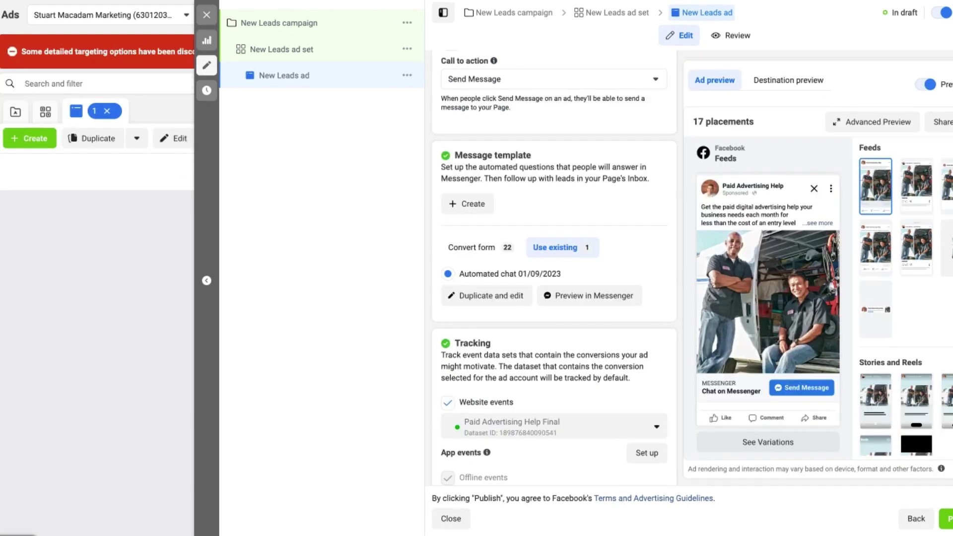
{"action": "scroll", "coordinate": [638, 273], "scroll_direction": "down", "scroll_amount": 1}
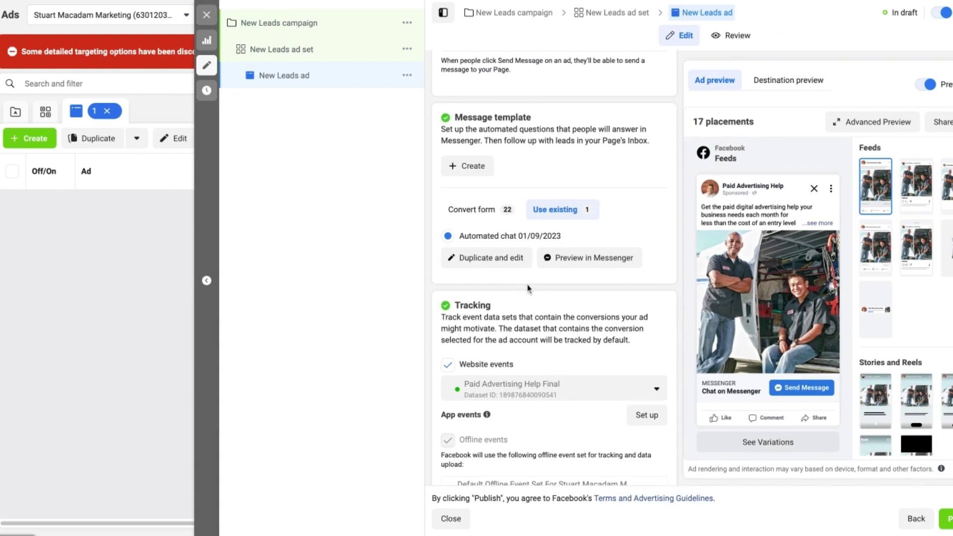
{"action": "left_click", "coordinate": [485, 263]}
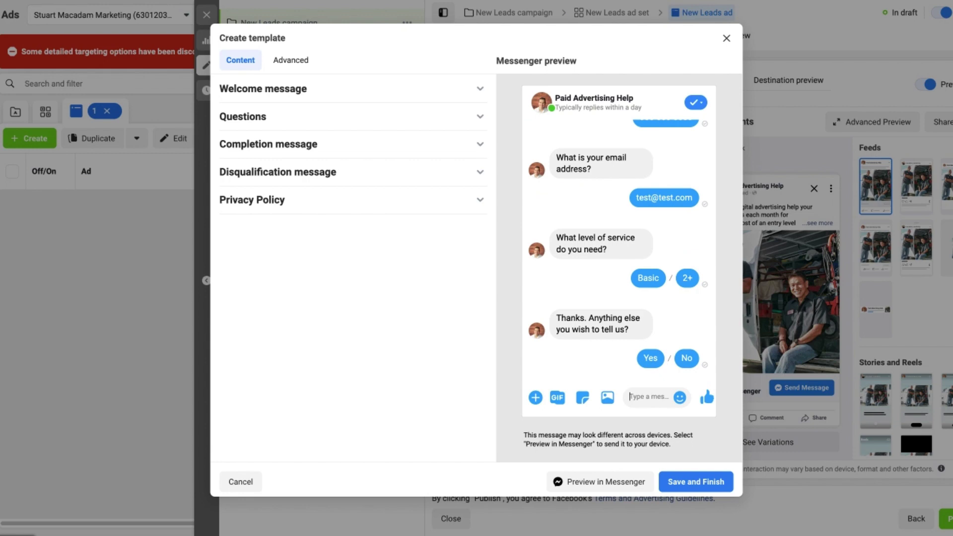
- Expand the template's welcome message to review its first-name greeting
{"action": "left_click", "coordinate": [430, 99]}
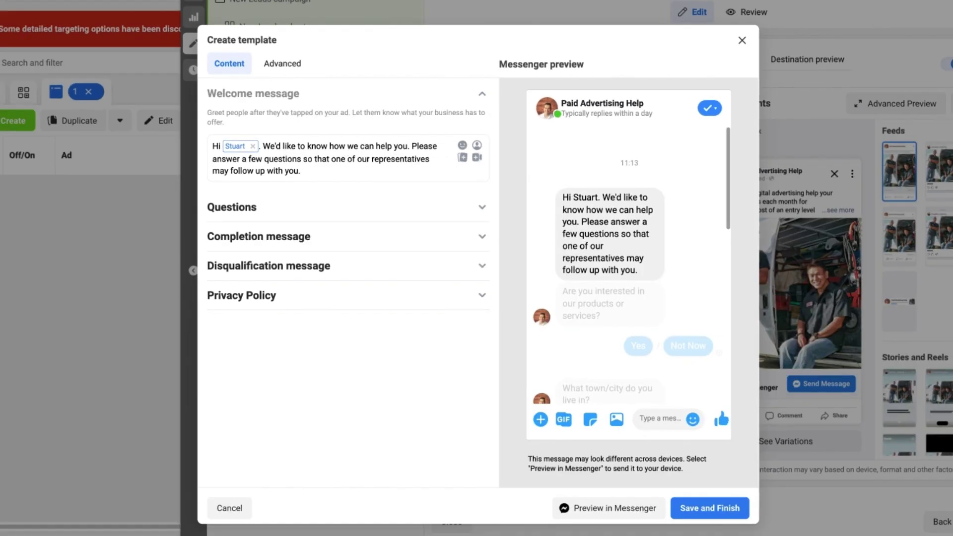
- Expand the Questions section and review the Town/City and phone number cards and answer validation
{"action": "left_click", "coordinate": [350, 219]}
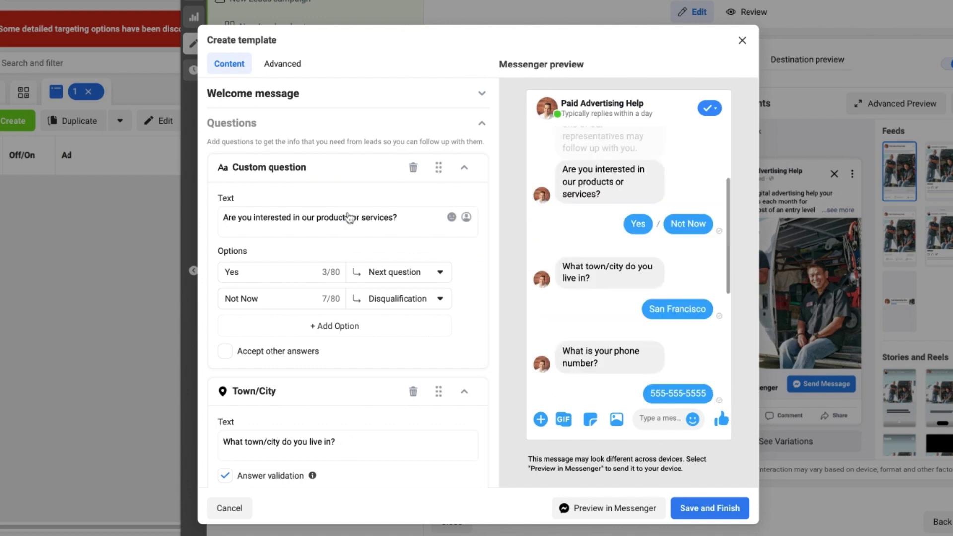
{"action": "scroll", "coordinate": [349, 219], "scroll_direction": "down", "scroll_amount": 1}
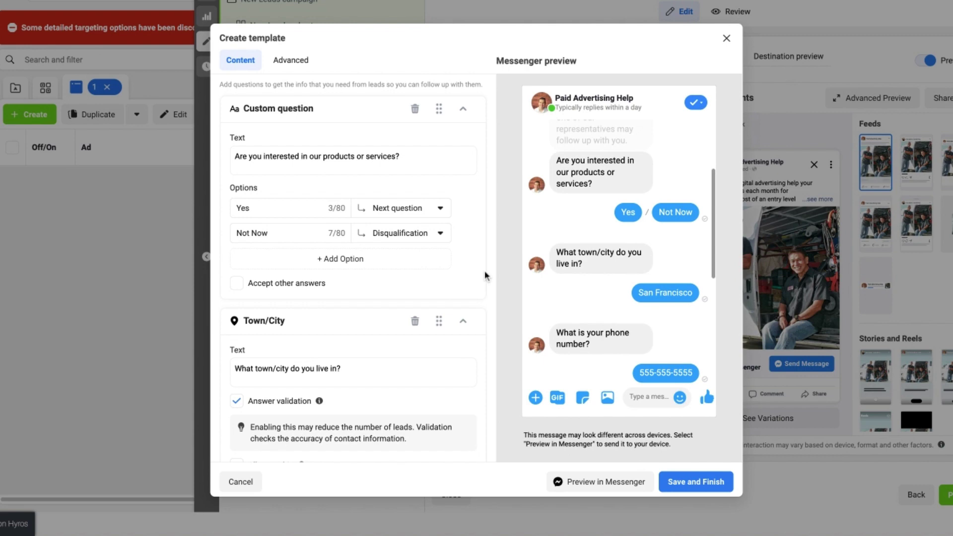
{"action": "scroll", "coordinate": [485, 270], "scroll_direction": "down", "scroll_amount": 4}
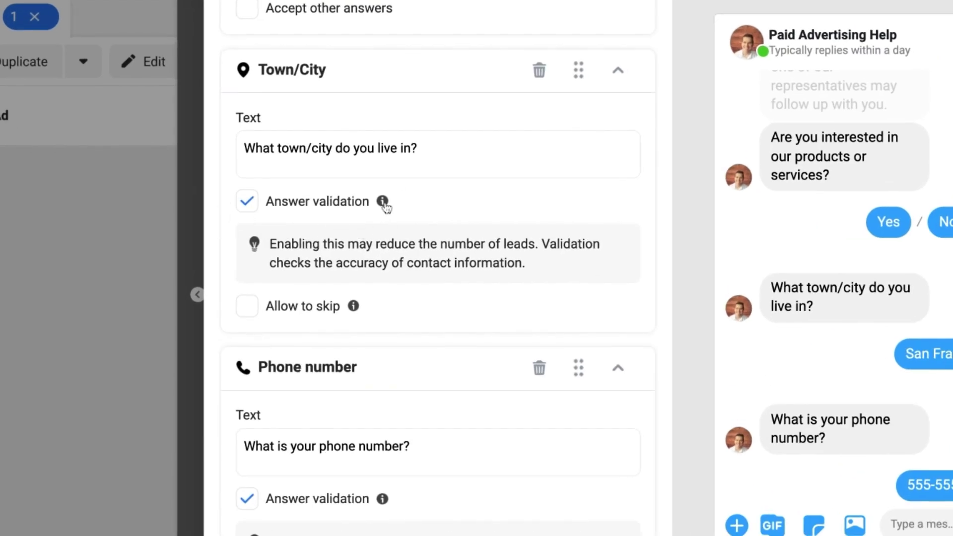
{"action": "mouse_move", "coordinate": [384, 204]}
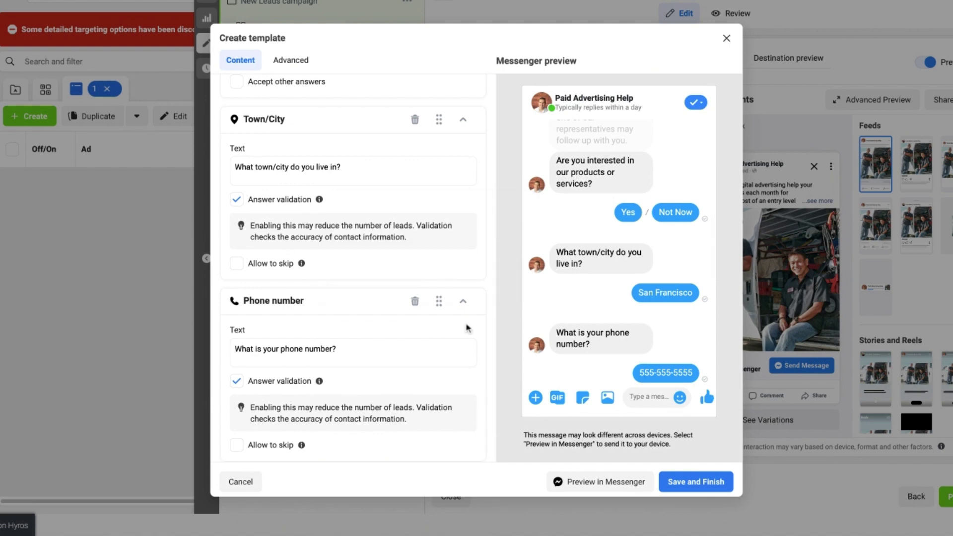
- Let people skip the Town/City and phone number questions, and stop validating phone answers
{"action": "left_click", "coordinate": [238, 265]}
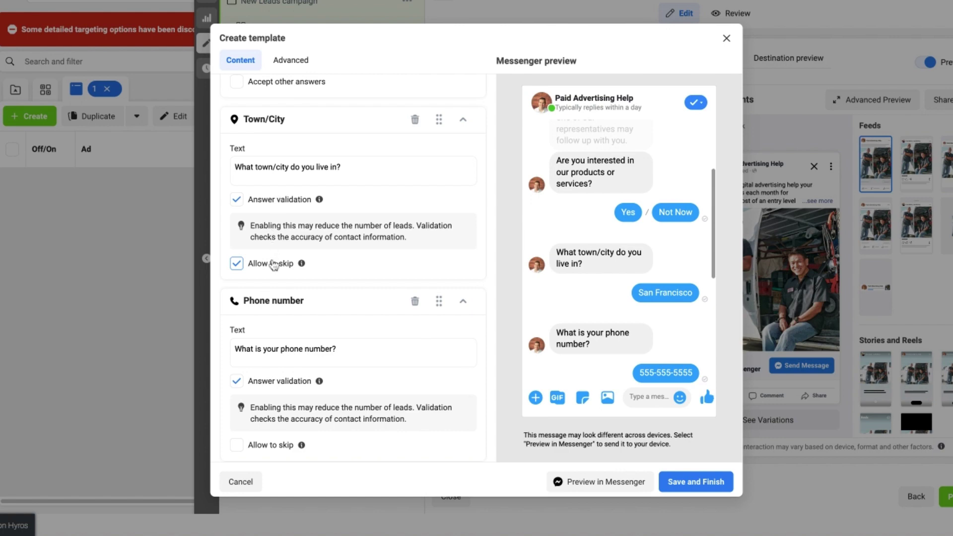
{"action": "scroll", "coordinate": [273, 263], "scroll_direction": "down", "scroll_amount": 2}
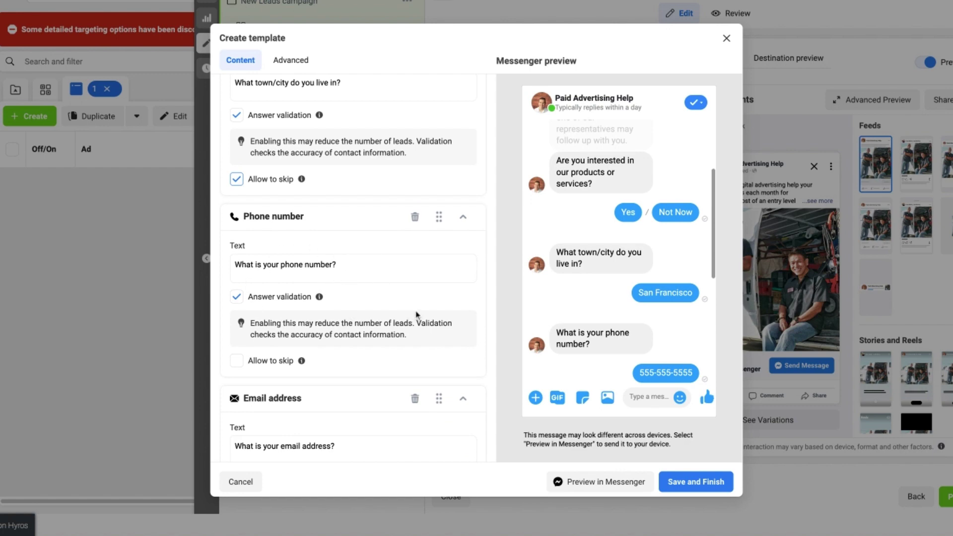
{"action": "scroll", "coordinate": [418, 288], "scroll_direction": "down", "scroll_amount": 2}
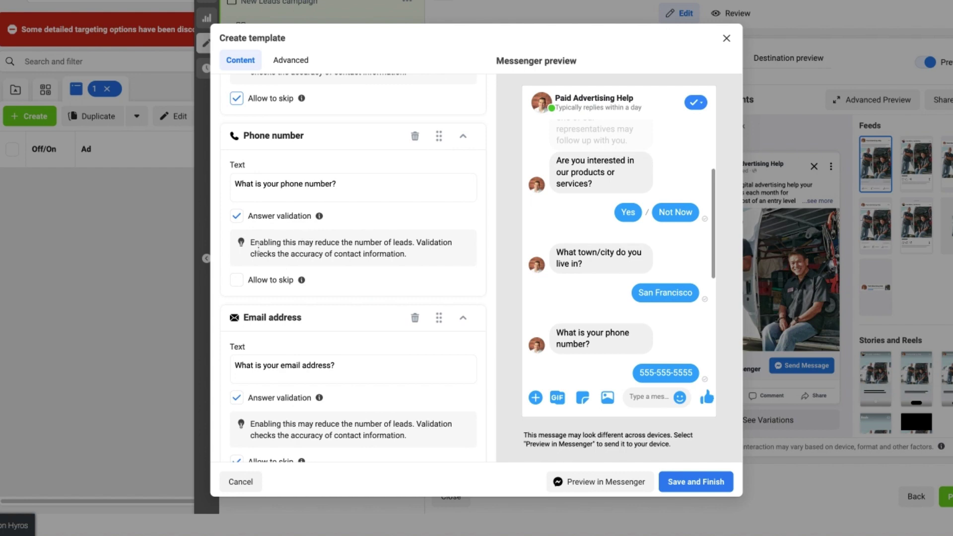
{"action": "left_click", "coordinate": [237, 280]}
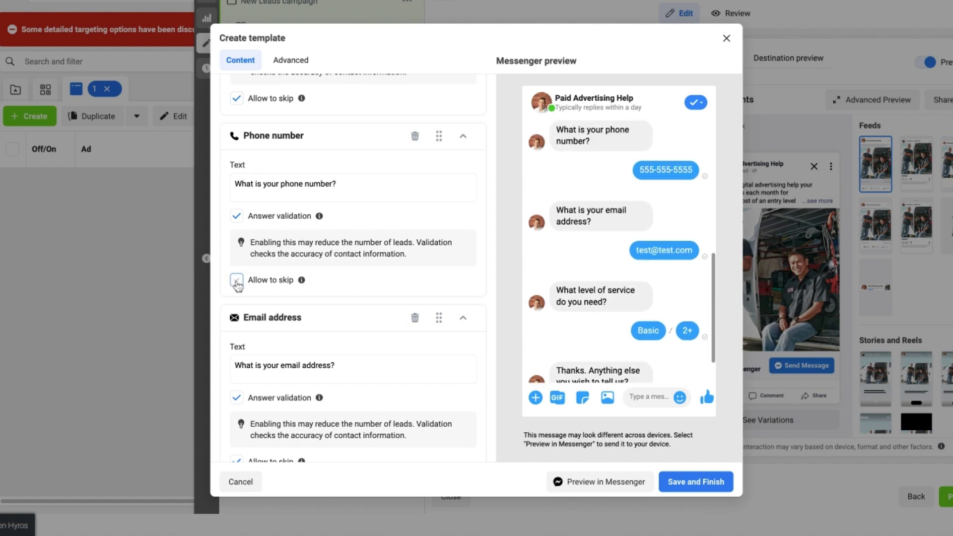
{"action": "left_click", "coordinate": [237, 215]}
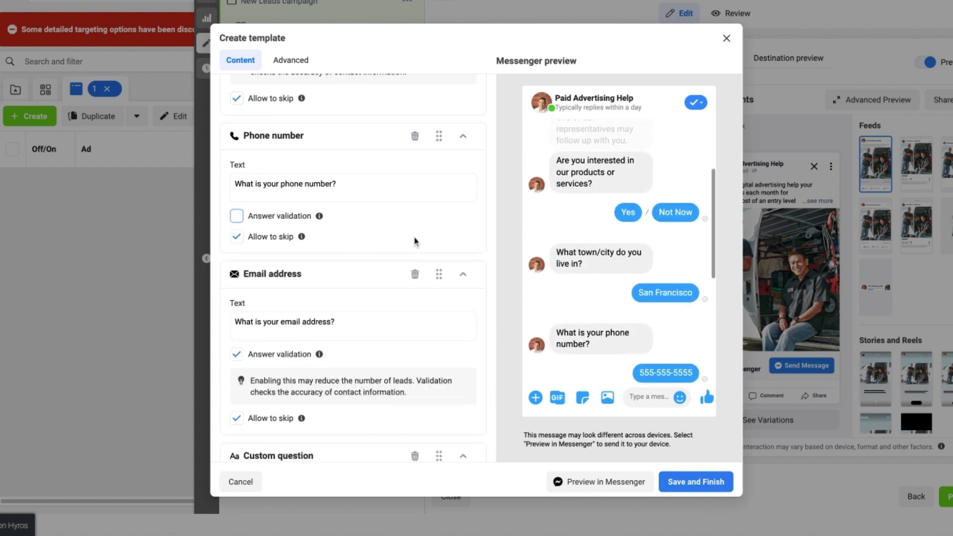
- Make the email address question mandatory and scroll down to the custom questions
{"action": "scroll", "coordinate": [417, 240], "scroll_direction": "down", "scroll_amount": 5}
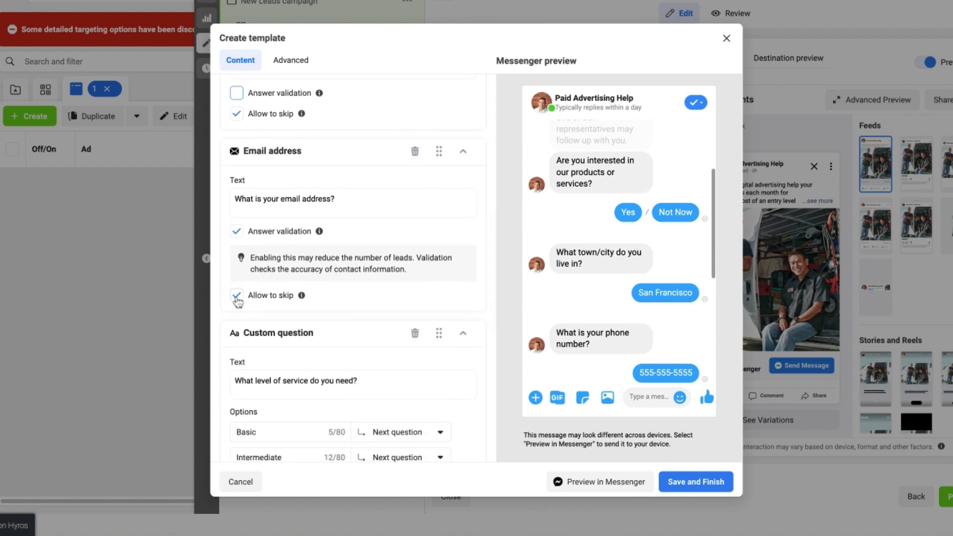
{"action": "left_click", "coordinate": [237, 295]}
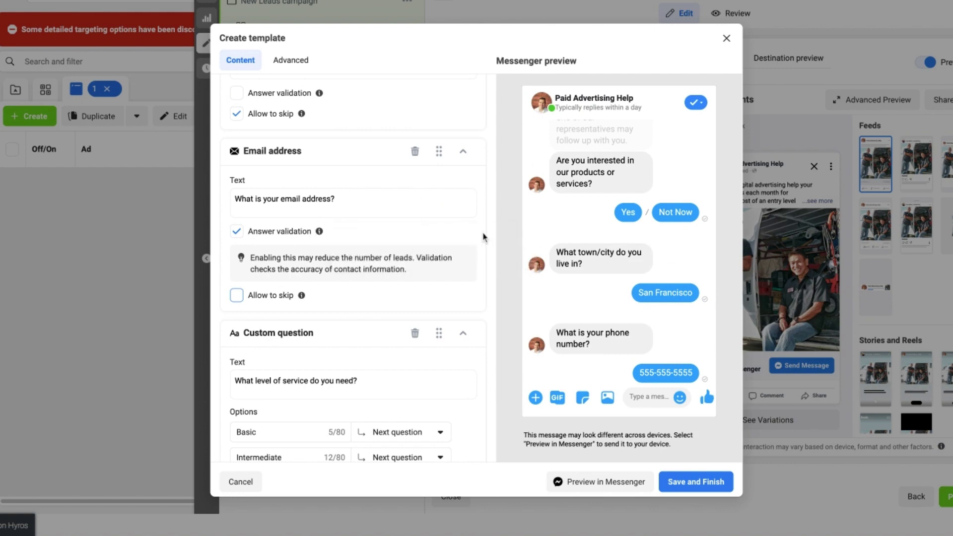
{"action": "scroll", "coordinate": [484, 238], "scroll_direction": "down", "scroll_amount": 1}
{"action": "scroll", "coordinate": [484, 238], "scroll_direction": "down", "scroll_amount": 4}
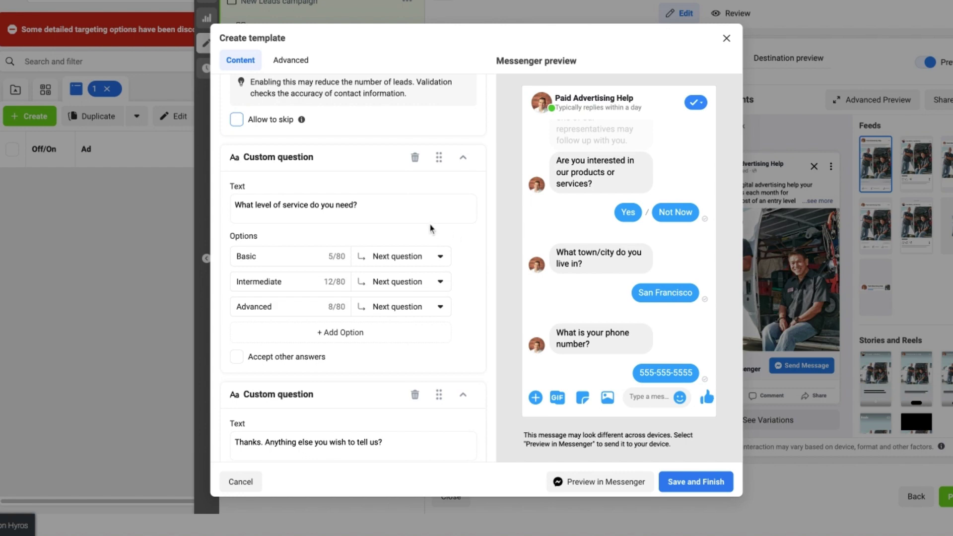
- Route Basic answers to the completion message and Advanced answers to disqualification
{"action": "scroll", "coordinate": [345, 222], "scroll_direction": "down", "scroll_amount": 1}
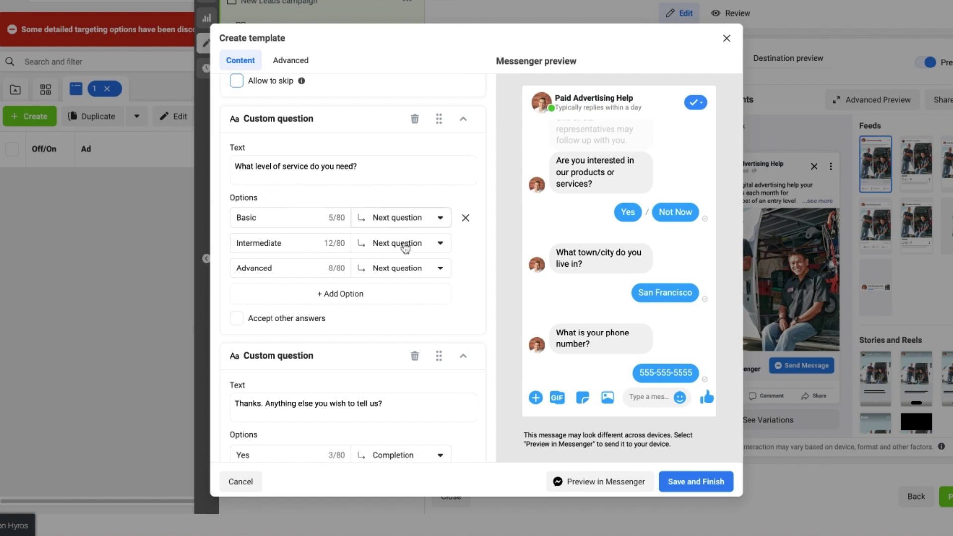
{"action": "left_click", "coordinate": [441, 219]}
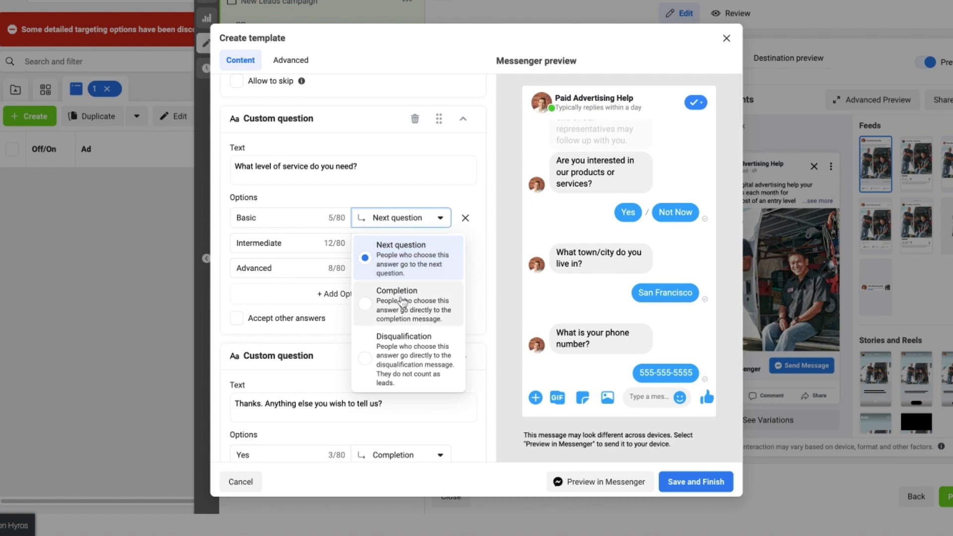
{"action": "left_click", "coordinate": [403, 301]}
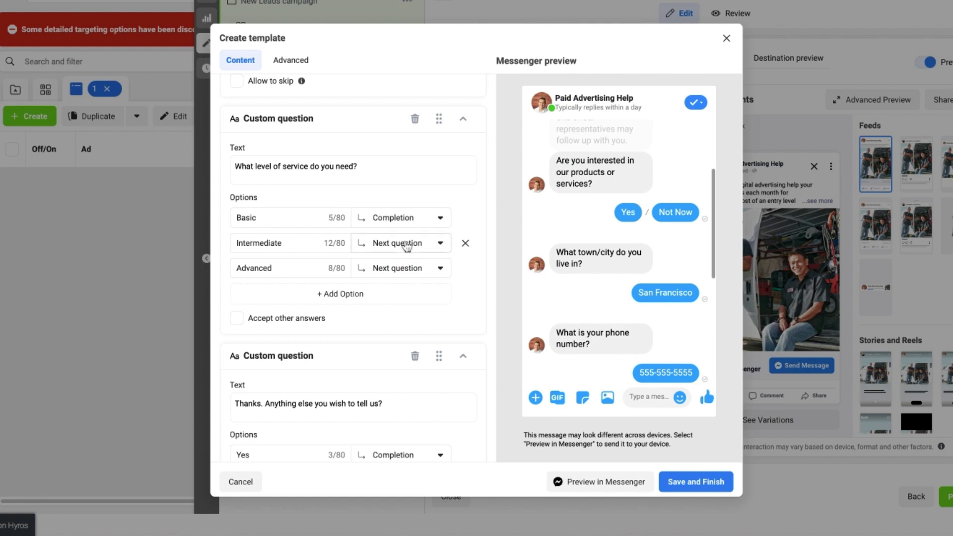
{"action": "left_click", "coordinate": [410, 271]}
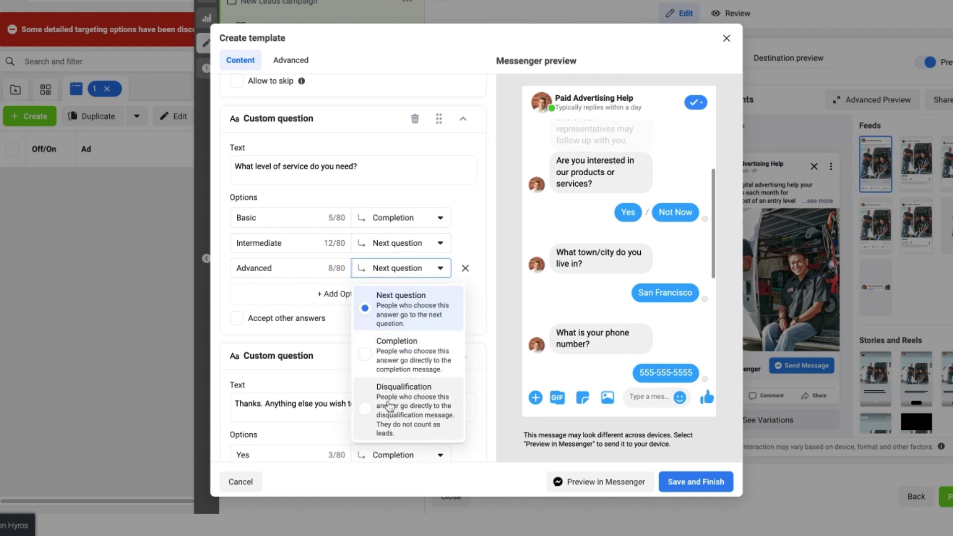
{"action": "left_click", "coordinate": [390, 407]}
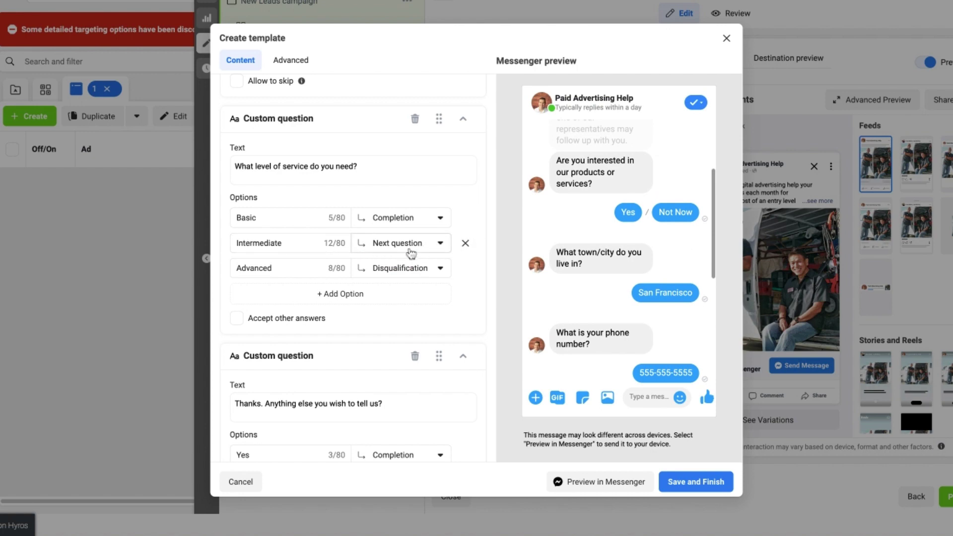
{"action": "scroll", "coordinate": [417, 248], "scroll_direction": "down", "scroll_amount": 3}
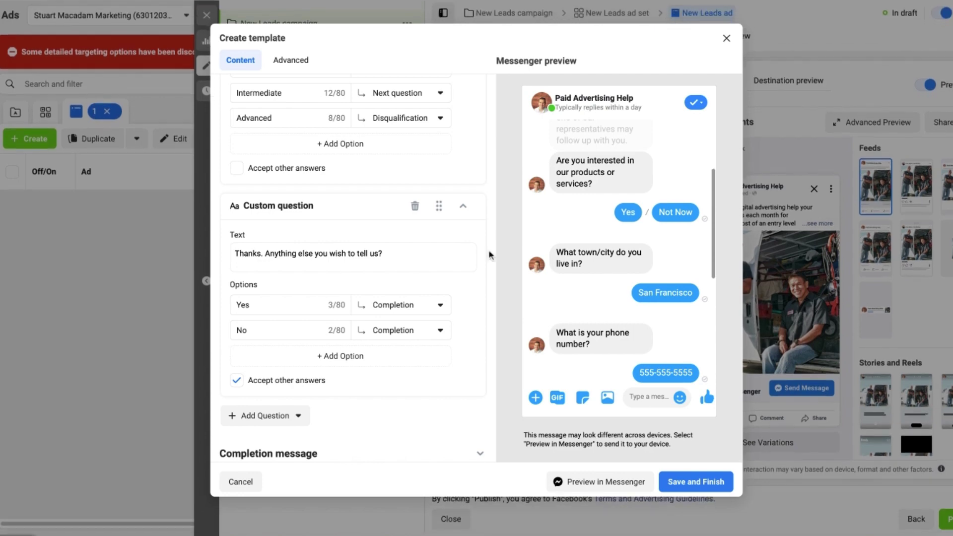
- Uncheck answer validation on the Town/City question, leaving Allow to skip on
{"action": "scroll", "coordinate": [490, 251], "scroll_direction": "up", "scroll_amount": 9}
{"action": "scroll", "coordinate": [489, 251], "scroll_direction": "up", "scroll_amount": 4}
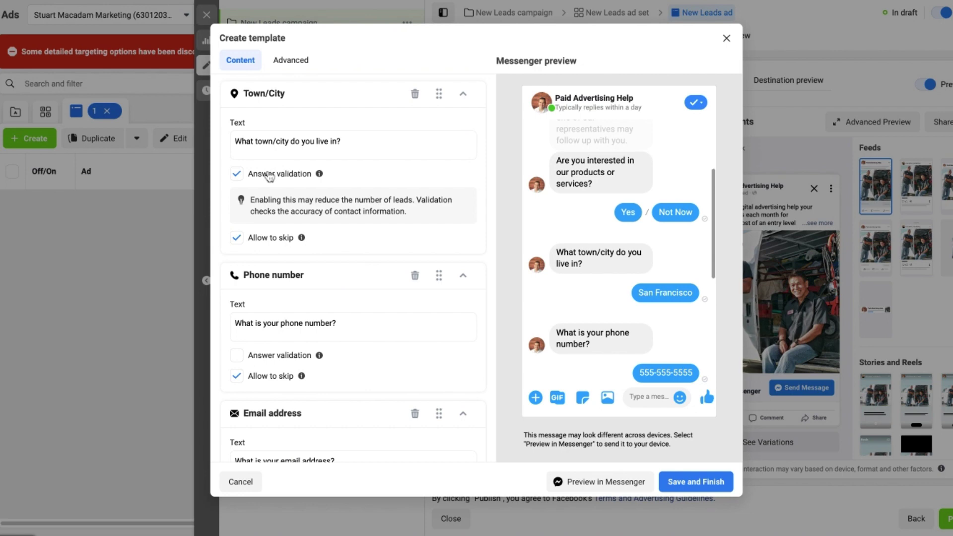
{"action": "left_click", "coordinate": [237, 239]}
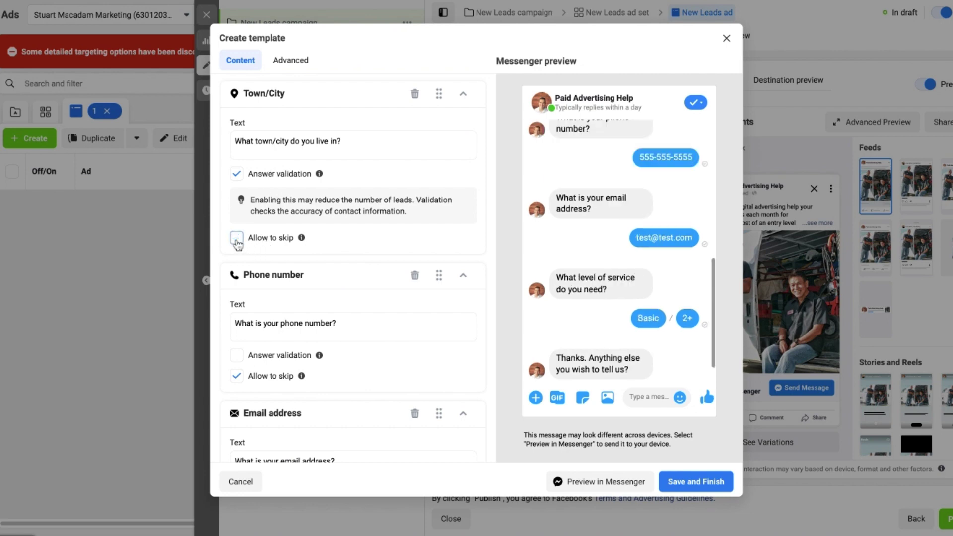
{"action": "left_click", "coordinate": [236, 238]}
{"action": "left_click", "coordinate": [236, 173]}
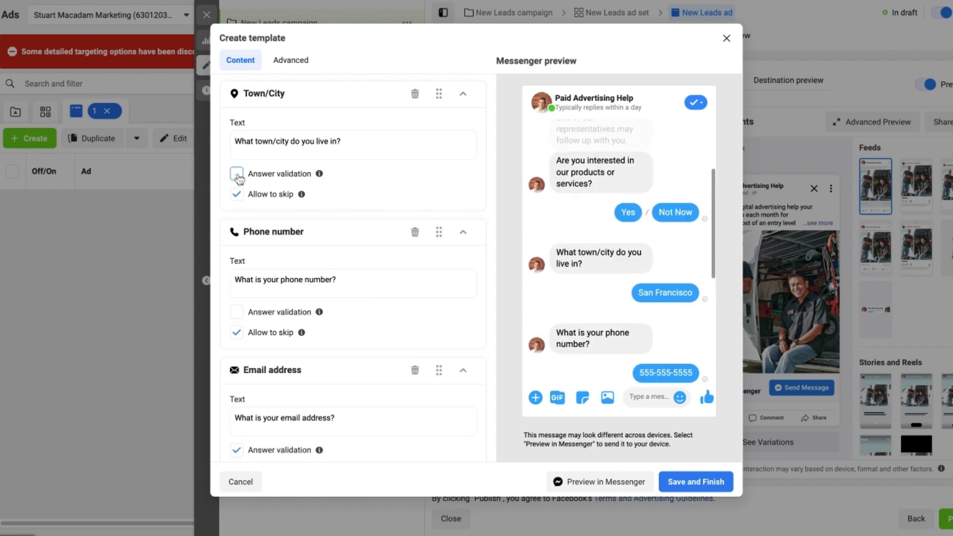
{"action": "scroll", "coordinate": [409, 172], "scroll_direction": "up", "scroll_amount": 3}
{"action": "scroll", "coordinate": [409, 172], "scroll_direction": "up", "scroll_amount": 4}
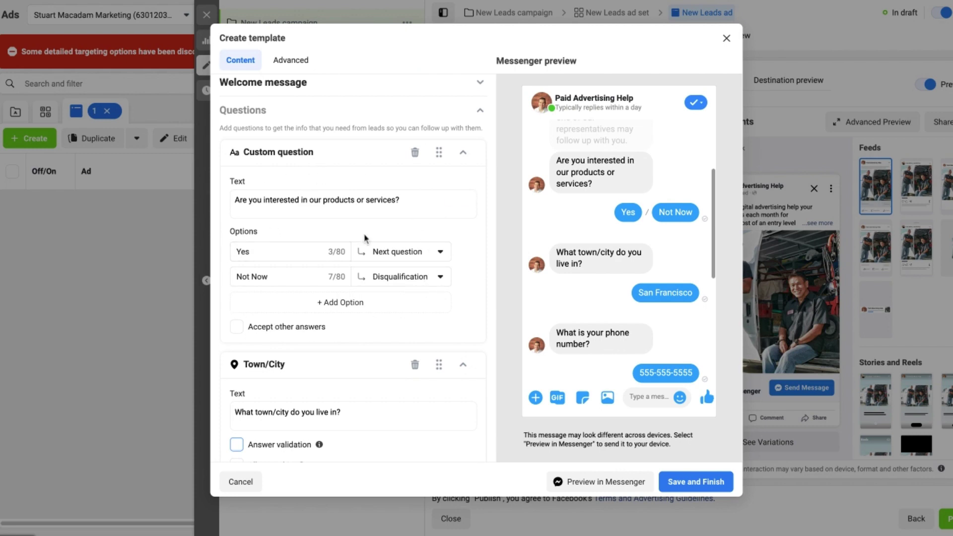
{"action": "scroll", "coordinate": [367, 240], "scroll_direction": "up", "scroll_amount": 1}
- Review the welcome, completion (No attachment) and disqualification messages, then the privacy policy link
{"action": "left_click", "coordinate": [374, 88]}
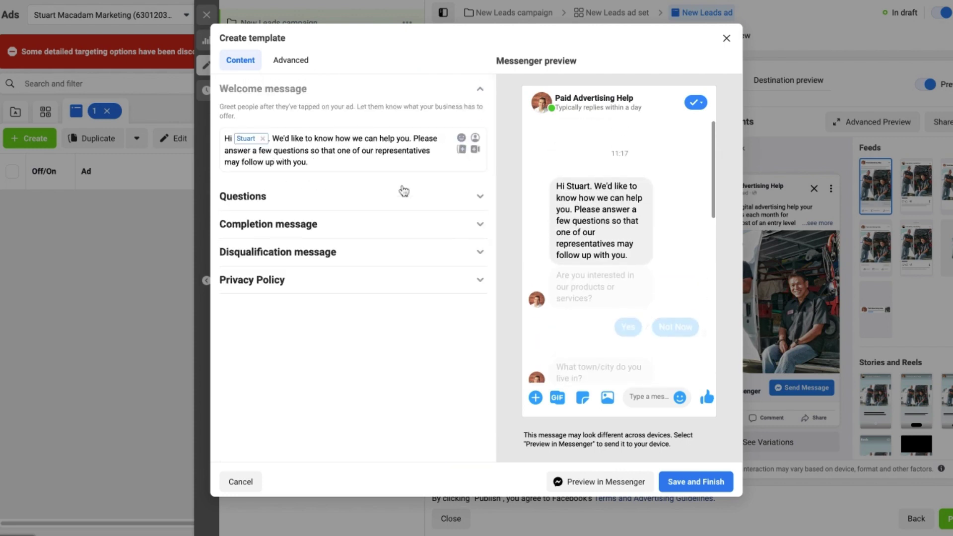
{"action": "left_click", "coordinate": [357, 226]}
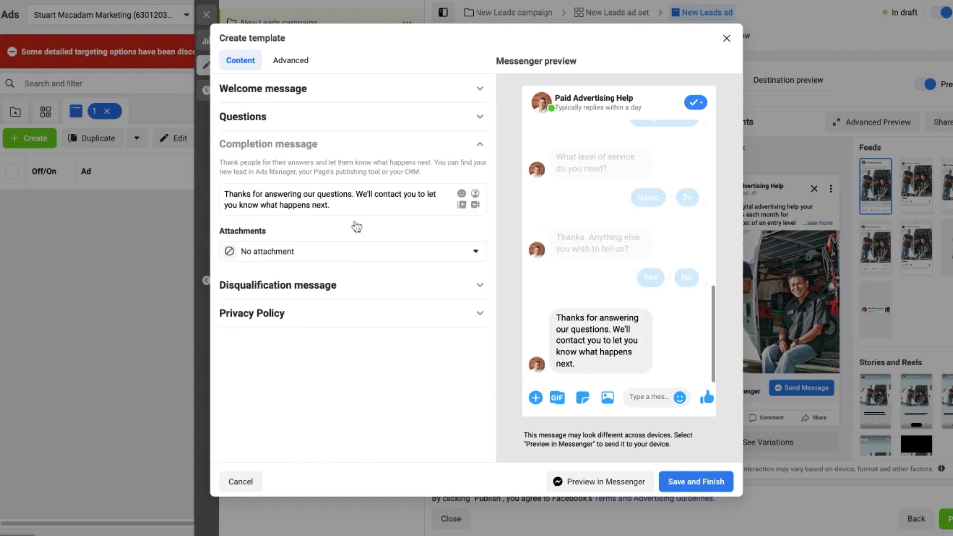
{"action": "left_click", "coordinate": [390, 255]}
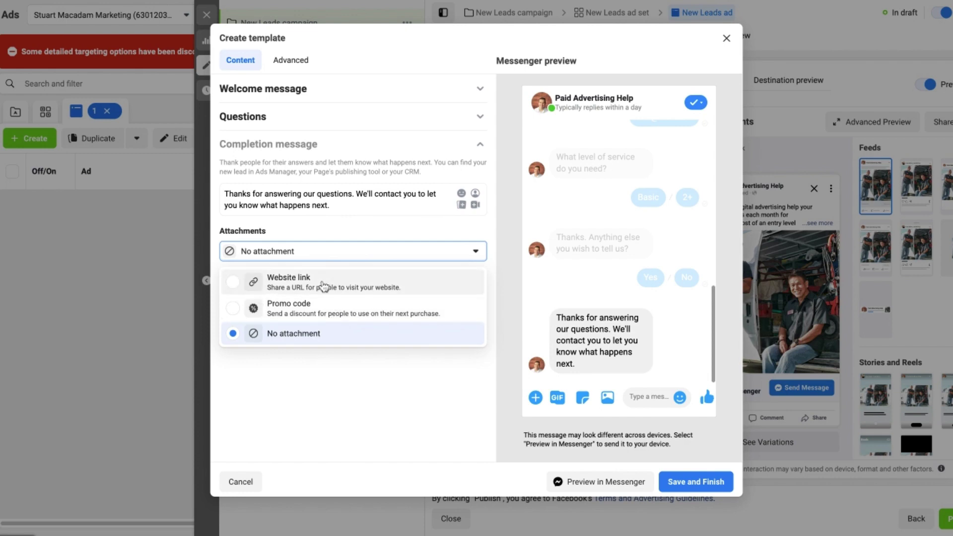
{"action": "left_click", "coordinate": [492, 236]}
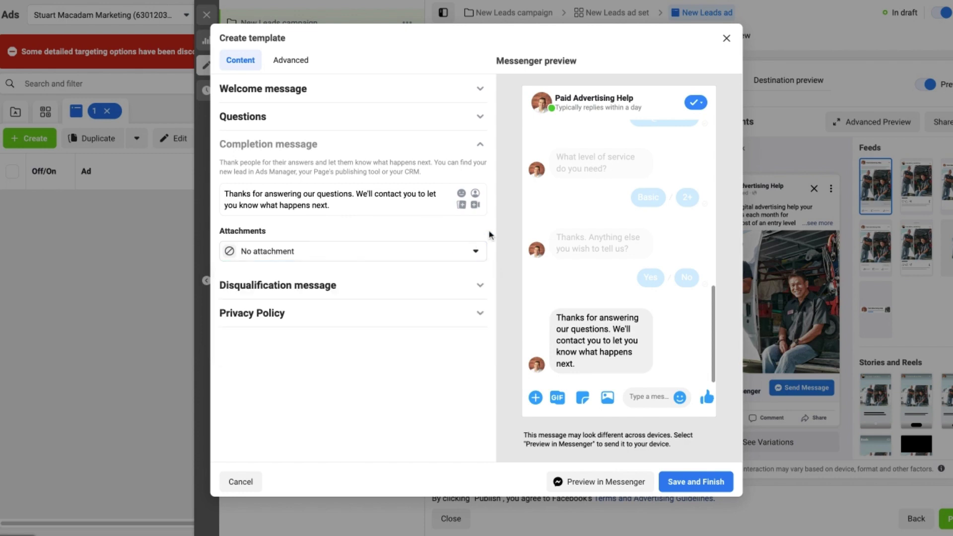
{"action": "left_click", "coordinate": [380, 292]}
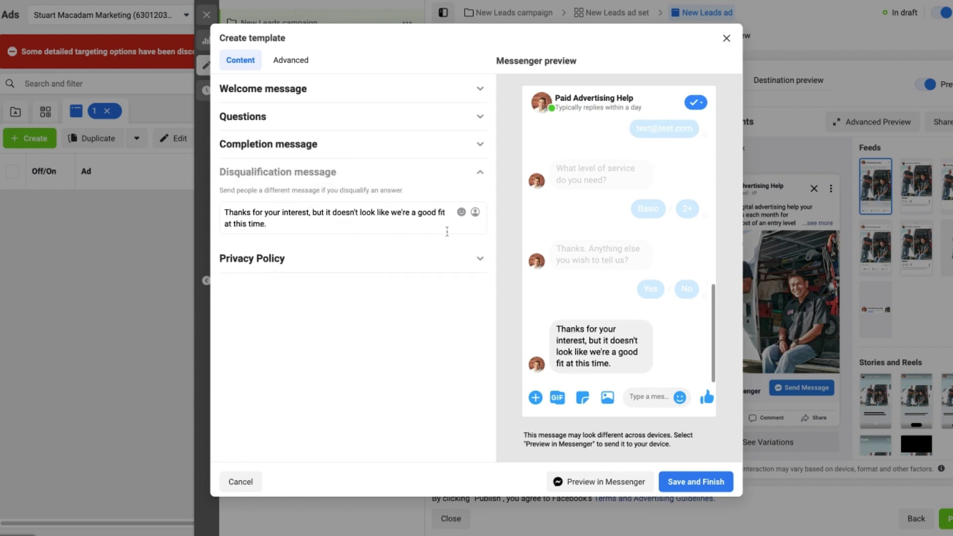
{"action": "left_click", "coordinate": [451, 259]}
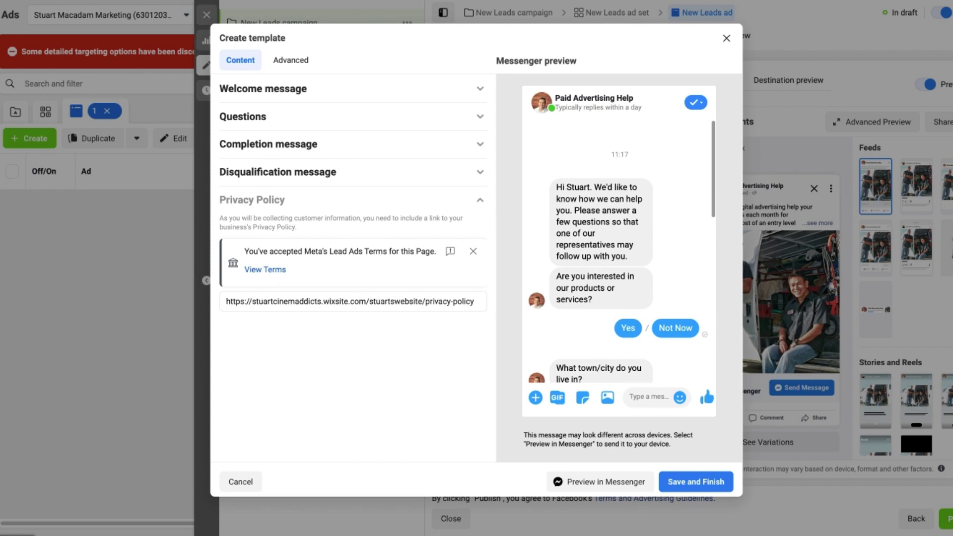
- Save and finish the Messenger template as Automated chat 01/09/2023, confirming with Got it
{"action": "triple_click", "coordinate": [228, 302]}
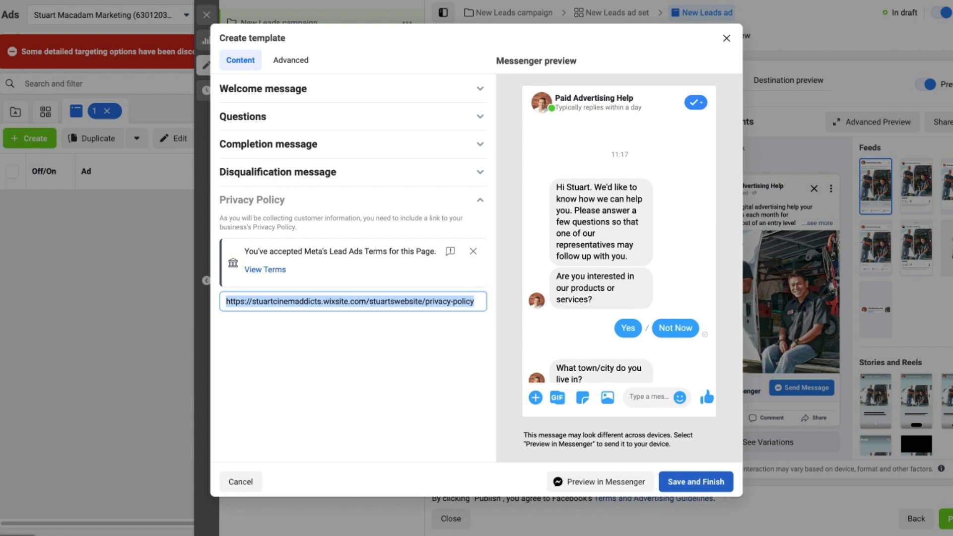
{"action": "left_click", "coordinate": [696, 481]}
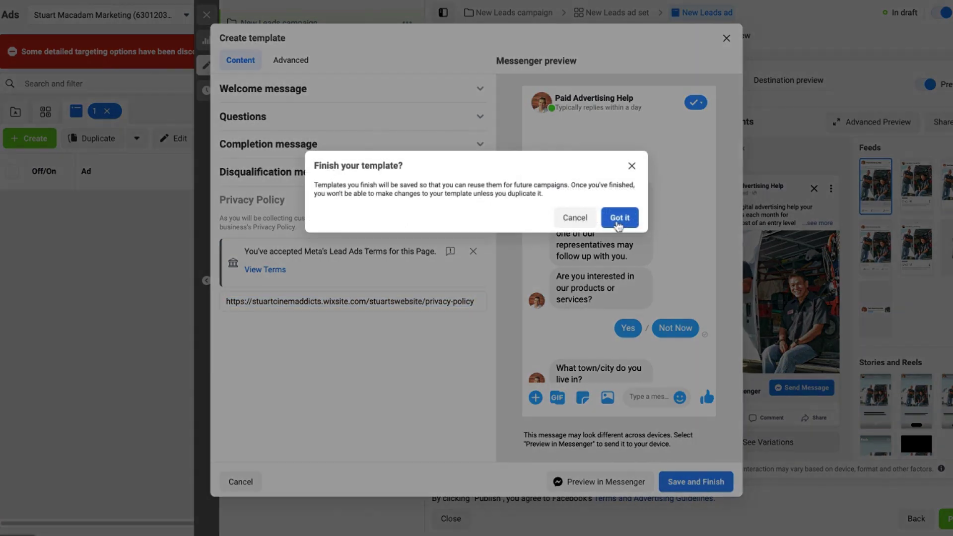
{"action": "left_click", "coordinate": [621, 221]}
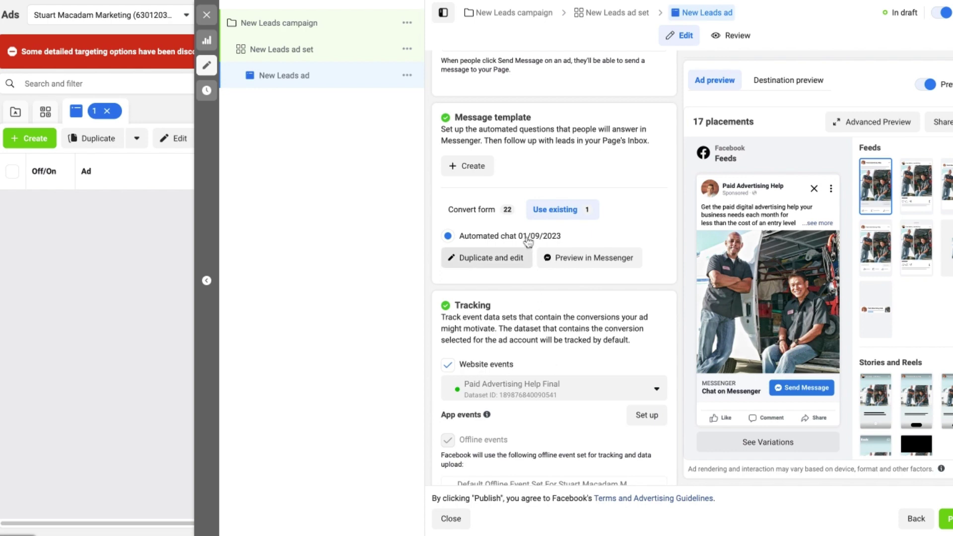